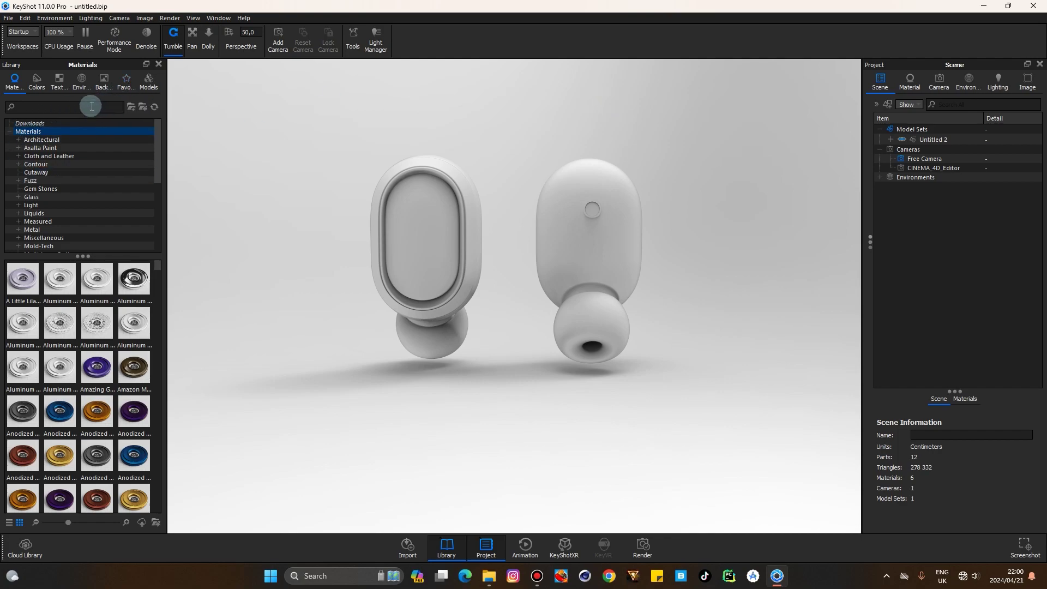
Step: Apply the Aversis_Clothing-store_3k environment and give it a dark grey #3F3C3C colour background
{"action": "left_click", "coordinate": [81, 87]}
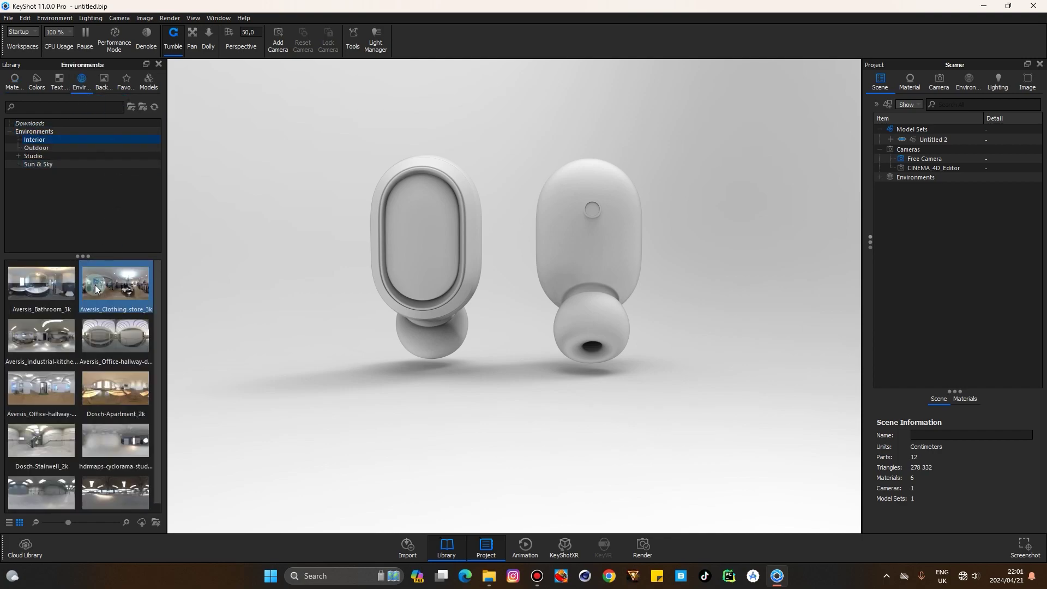
{"action": "left_click_drag", "start_coordinate": [95, 292], "coordinate": [274, 225]}
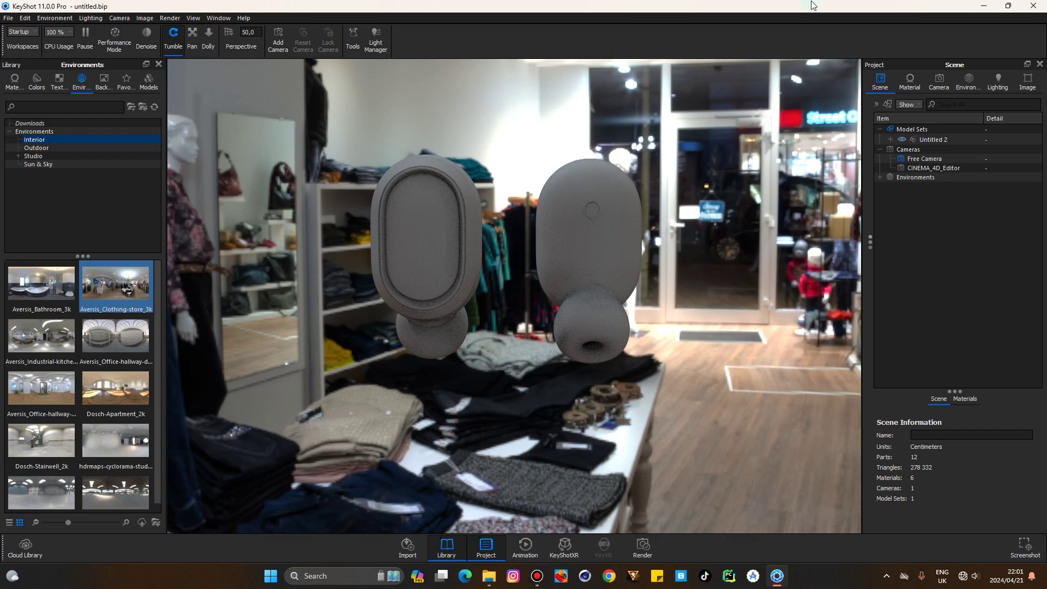
{"action": "left_click", "coordinate": [968, 79]}
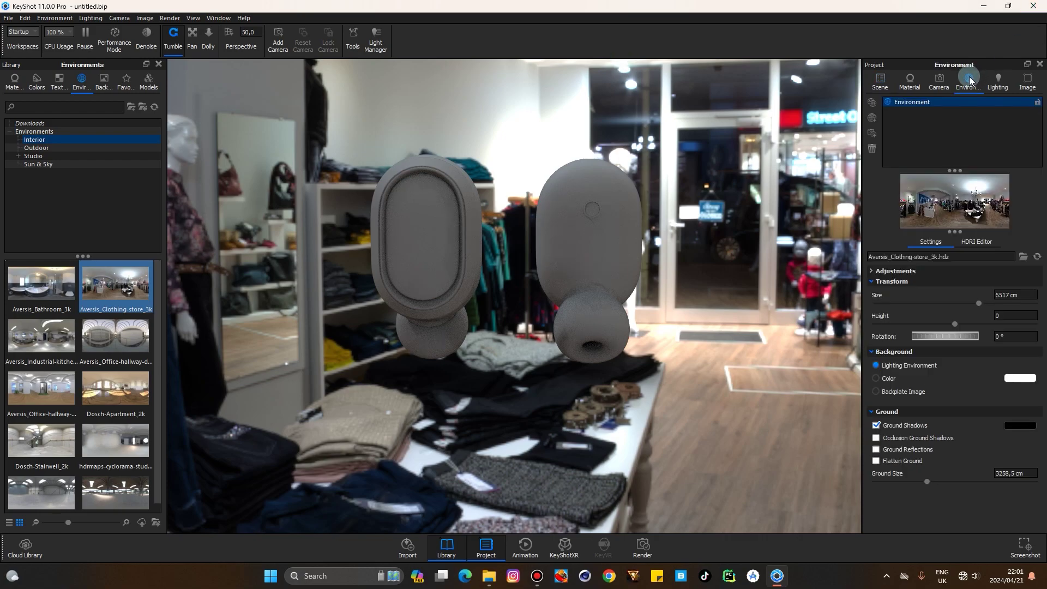
{"action": "left_click", "coordinate": [877, 376]}
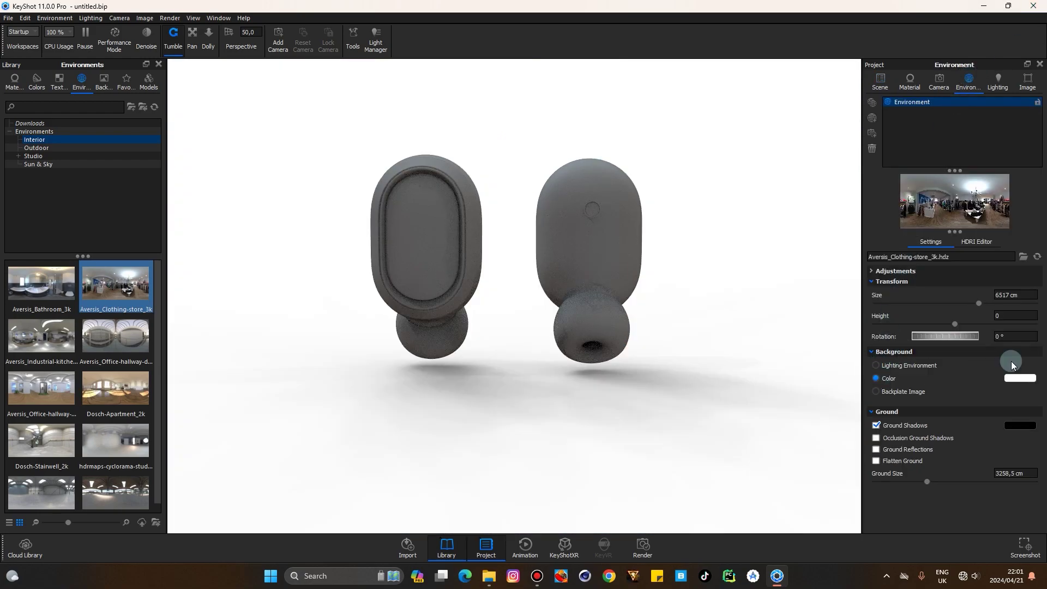
{"action": "left_click", "coordinate": [1019, 377]}
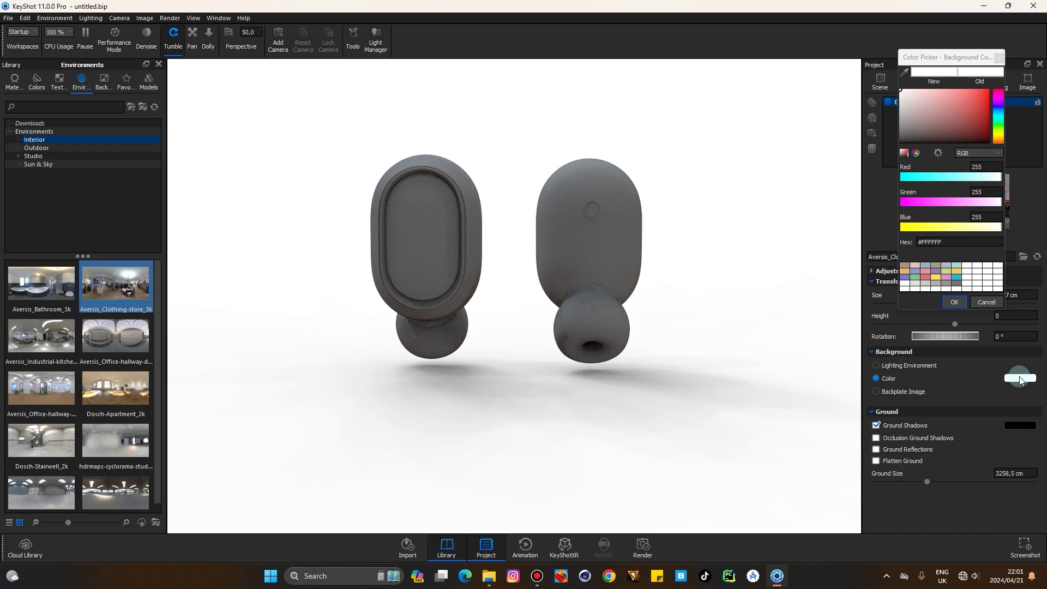
{"action": "left_click", "coordinate": [908, 138]}
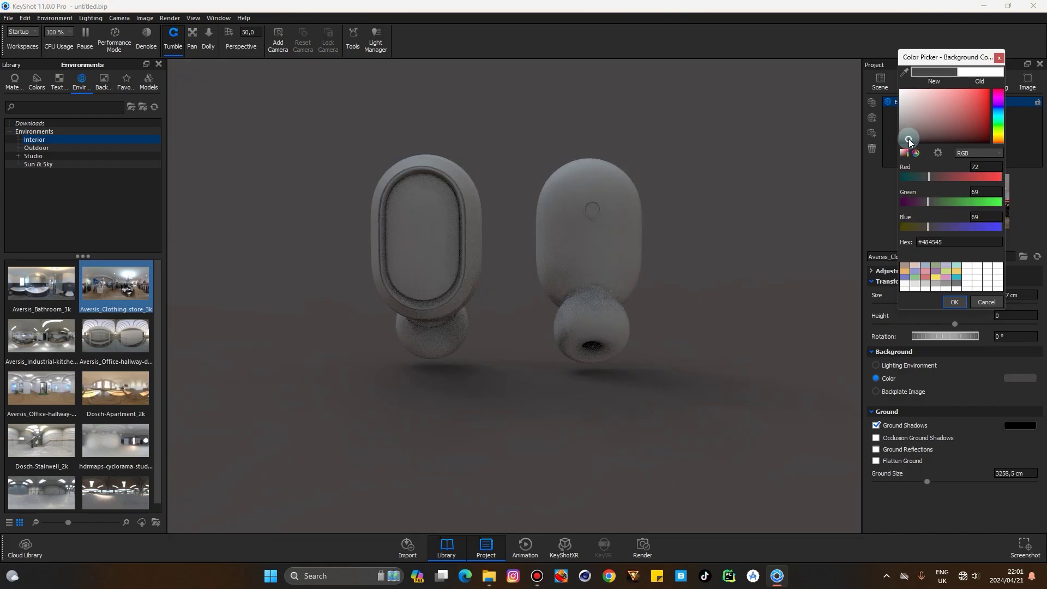
{"action": "left_click_drag", "start_coordinate": [908, 143], "coordinate": [906, 140]}
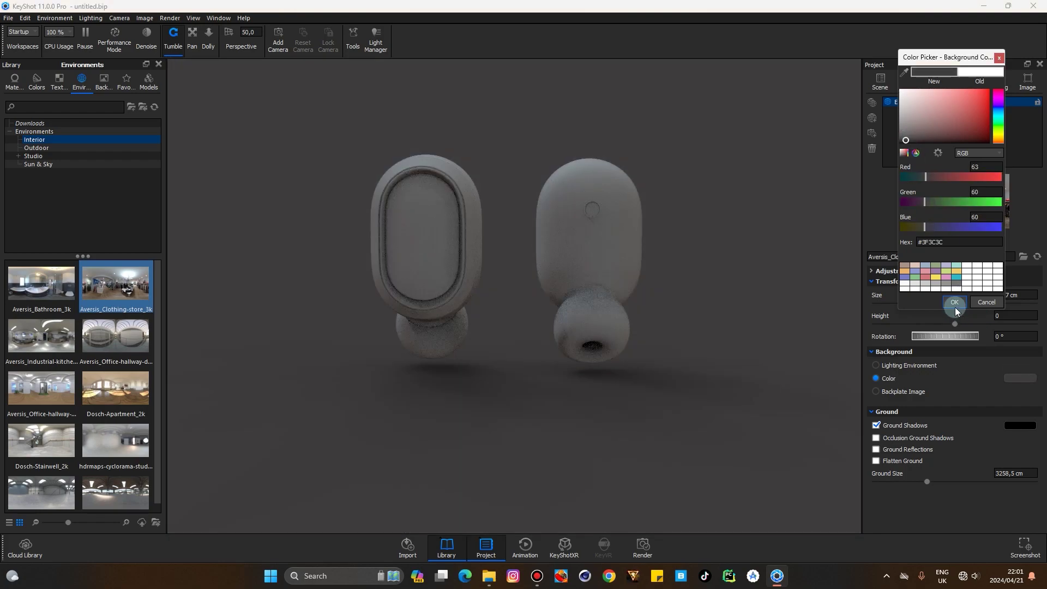
{"action": "left_click", "coordinate": [955, 303]}
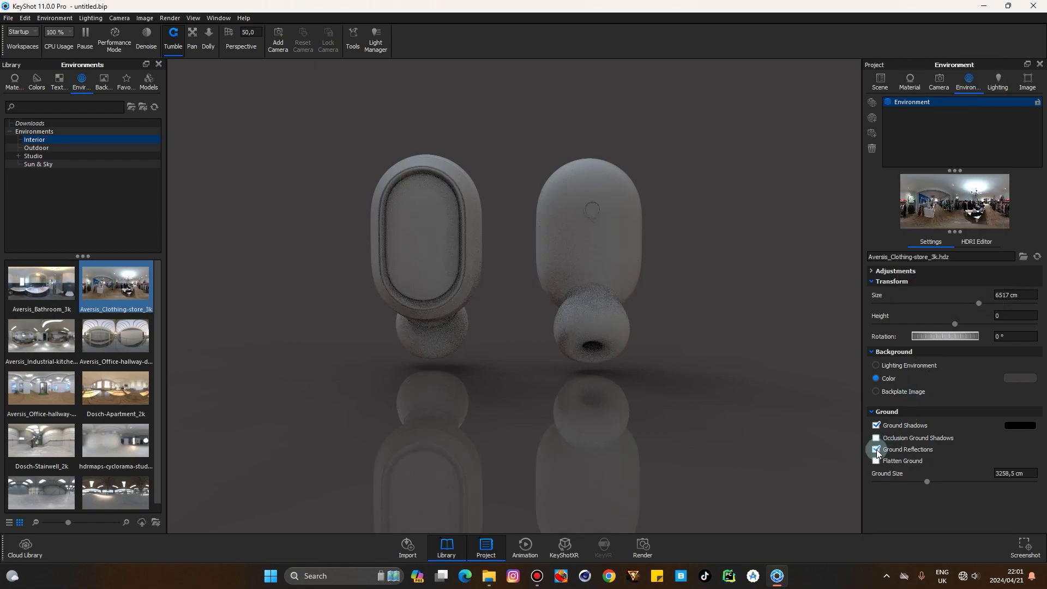
Step: Pan the earbuds higher in the frame and apply the Product lighting preset
{"action": "left_click", "coordinate": [194, 39]}
{"action": "mouse_move", "coordinate": [691, 357]}
{"action": "left_mouse_down"}
{"action": "mouse_move", "coordinate": [688, 308]}
{"action": "mouse_move", "coordinate": [709, 276]}
{"action": "mouse_move", "coordinate": [720, 330]}
{"action": "mouse_move", "coordinate": [711, 354]}
{"action": "left_mouse_up"}
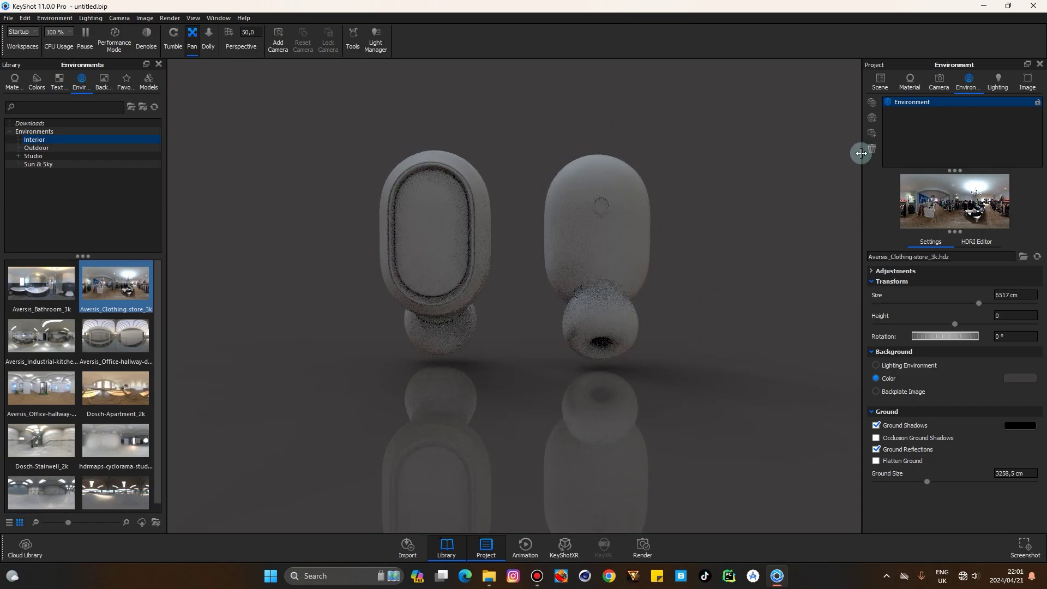
{"action": "left_click", "coordinate": [998, 80]}
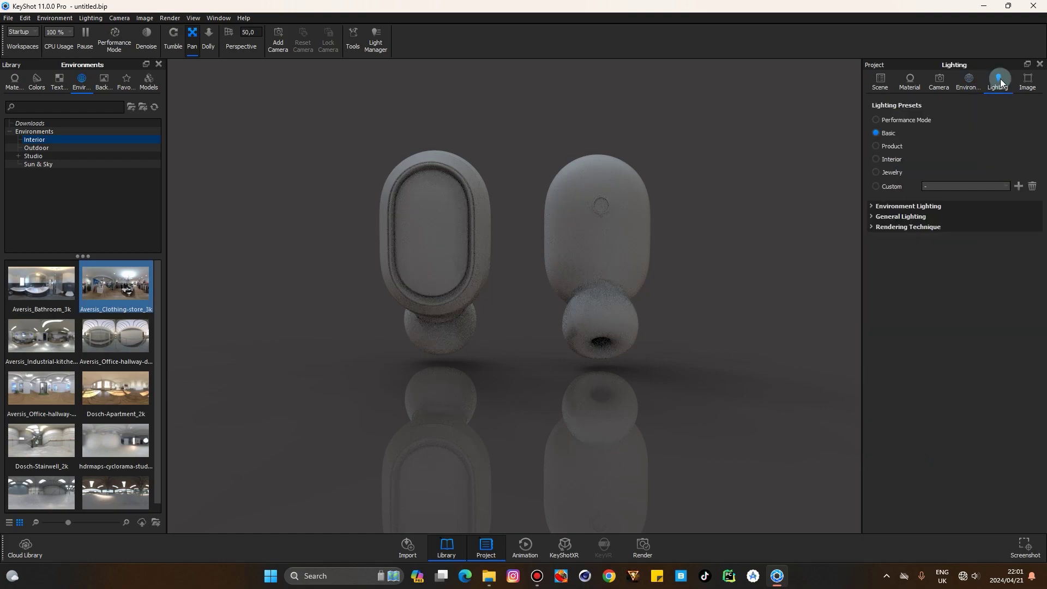
{"action": "left_click", "coordinate": [878, 146]}
Step: Make the sp material a dark grey #393636 Plastic for the earbud's front panel
{"action": "left_click", "coordinate": [910, 81]}
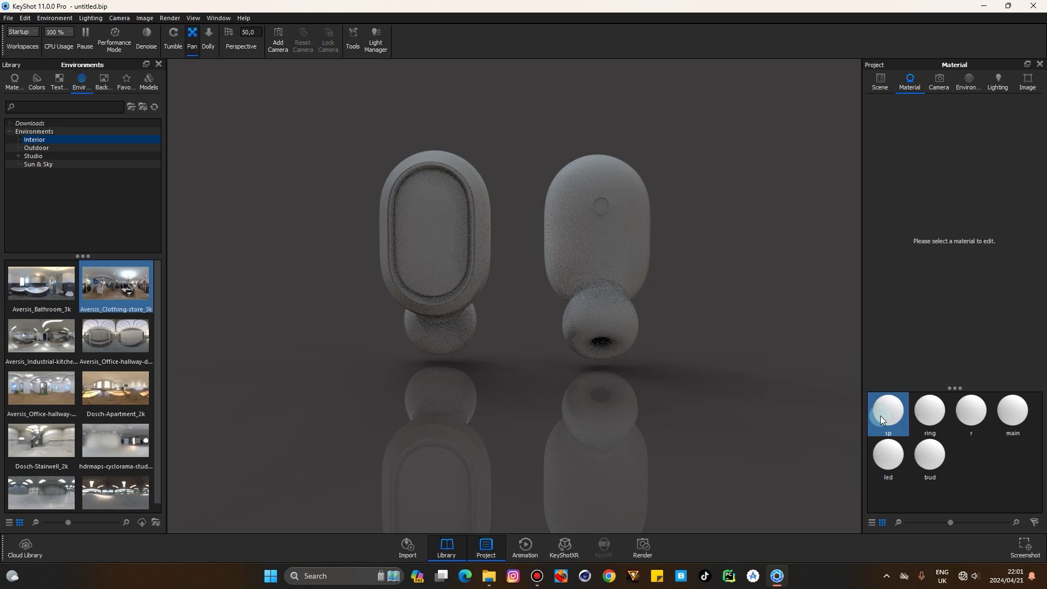
{"action": "left_click", "coordinate": [1006, 171]}
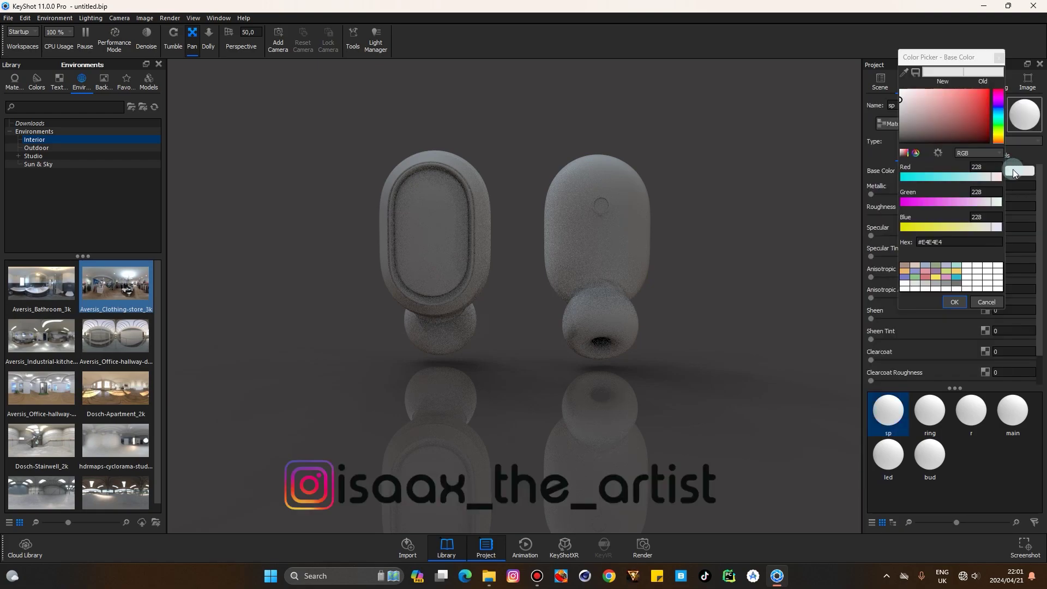
{"action": "left_click", "coordinate": [937, 134]}
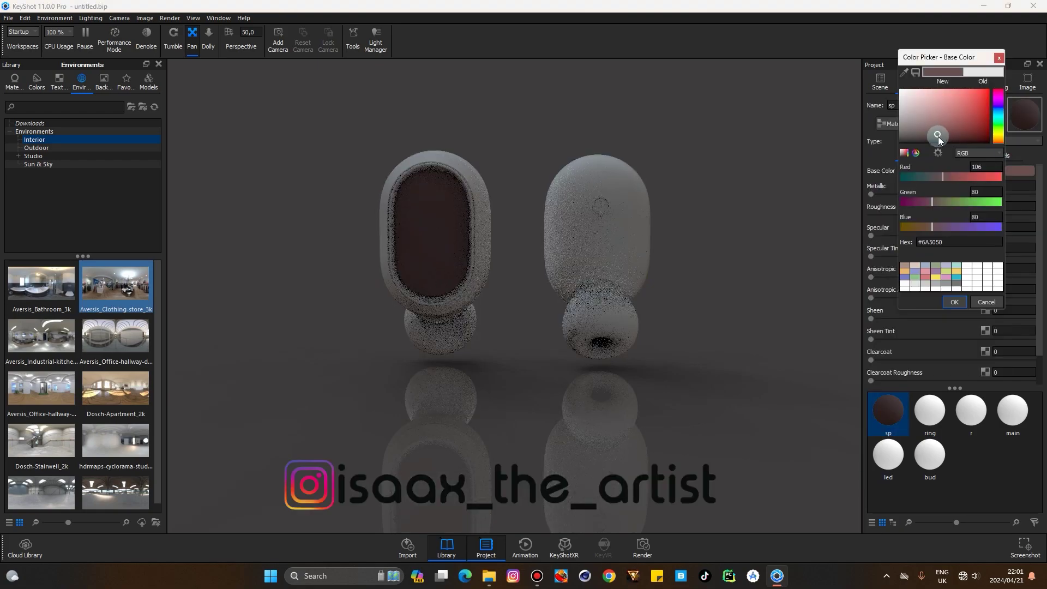
{"action": "left_click", "coordinate": [910, 139]}
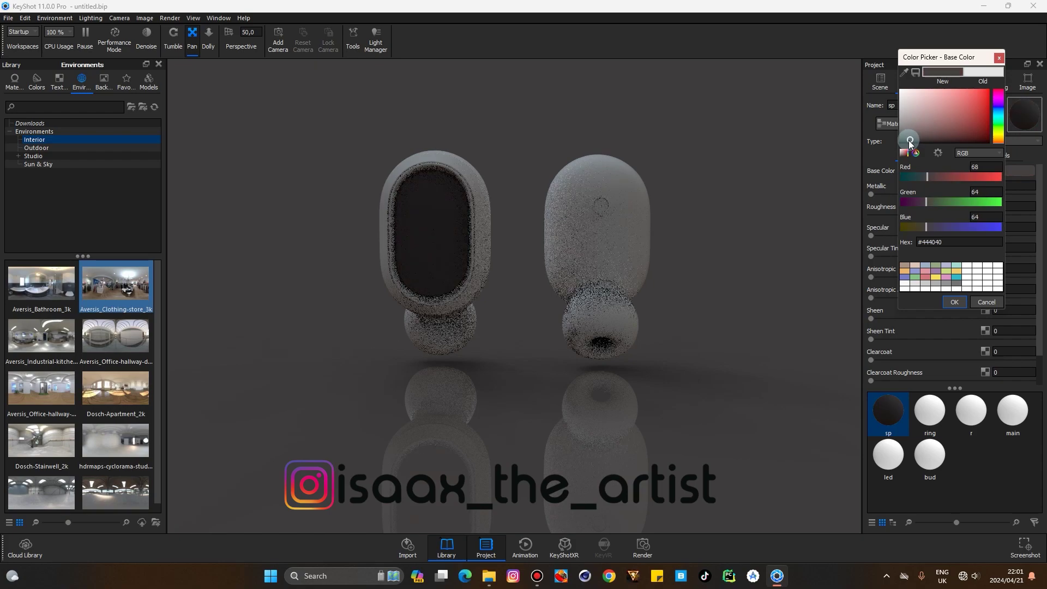
{"action": "left_click", "coordinate": [908, 140]}
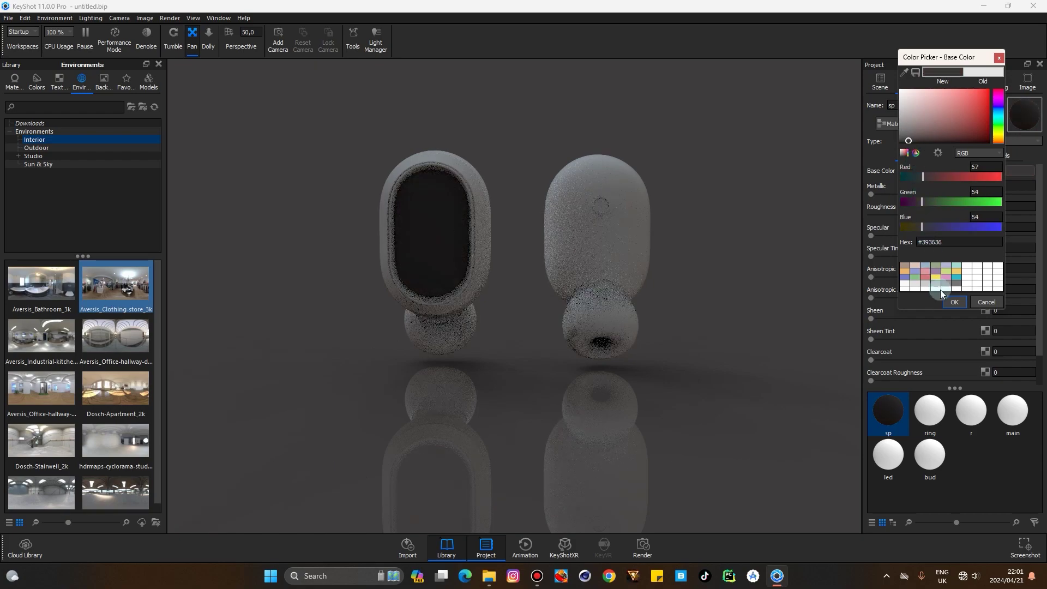
{"action": "left_click", "coordinate": [953, 301]}
{"action": "left_click", "coordinate": [1003, 140]}
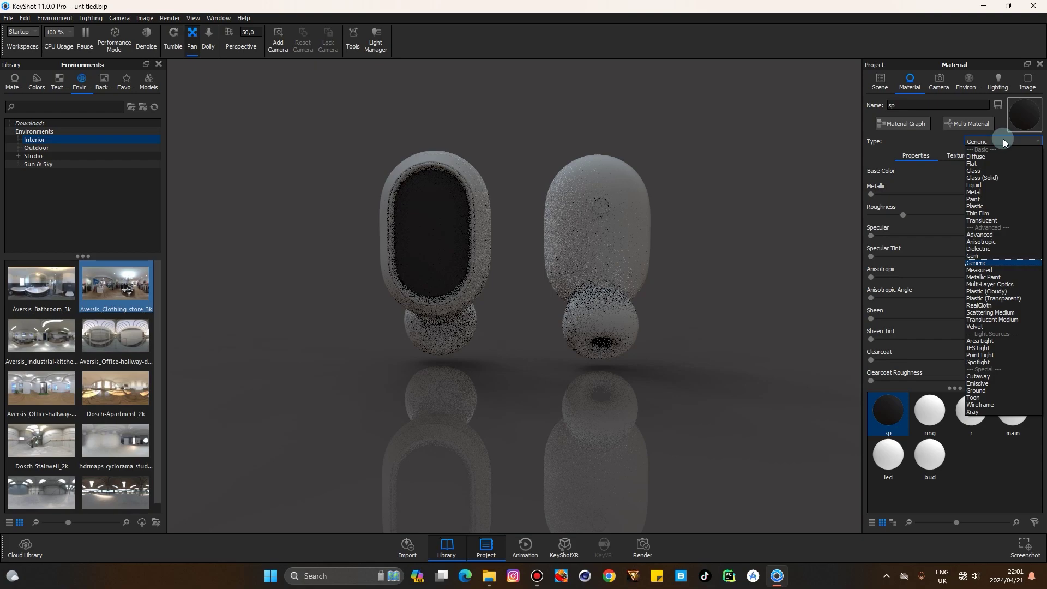
{"action": "left_click", "coordinate": [976, 205]}
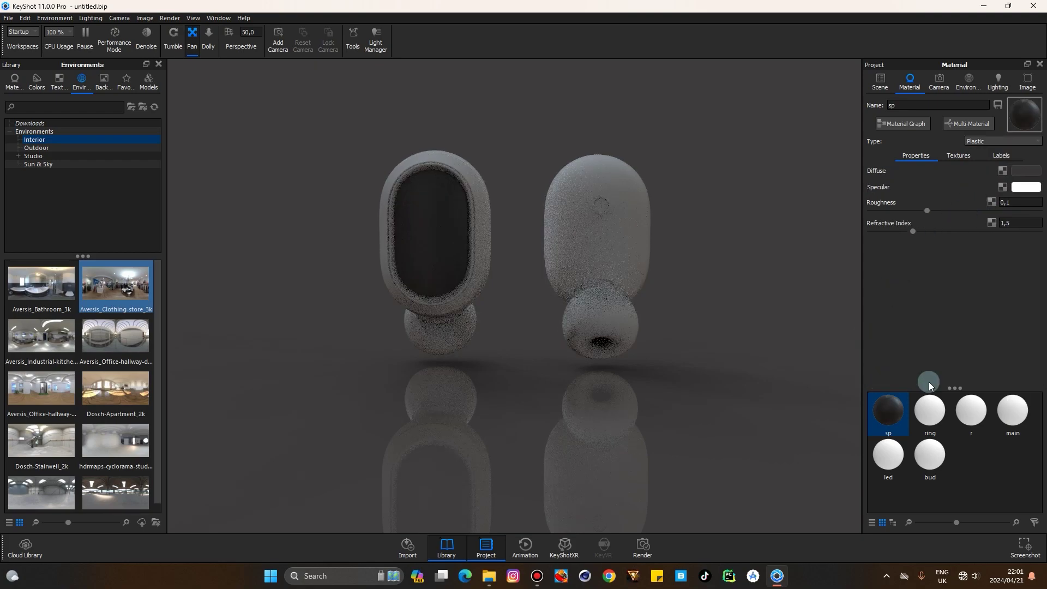
Step: Turn the ring material into Plastic with a teal (#75EBC3) diffuse colour
{"action": "left_click", "coordinate": [929, 403]}
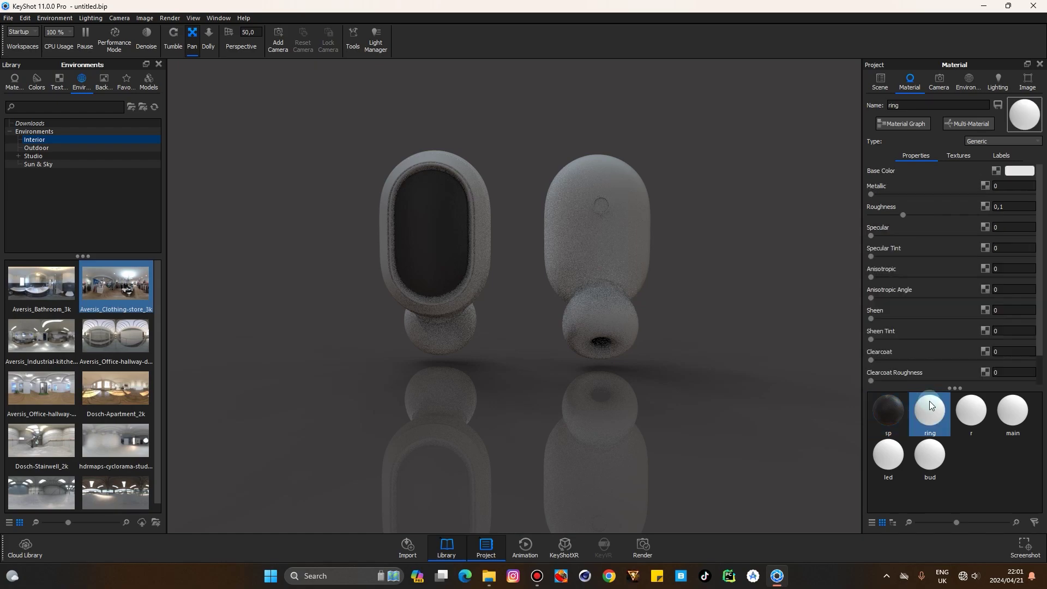
{"action": "left_click", "coordinate": [1015, 140]}
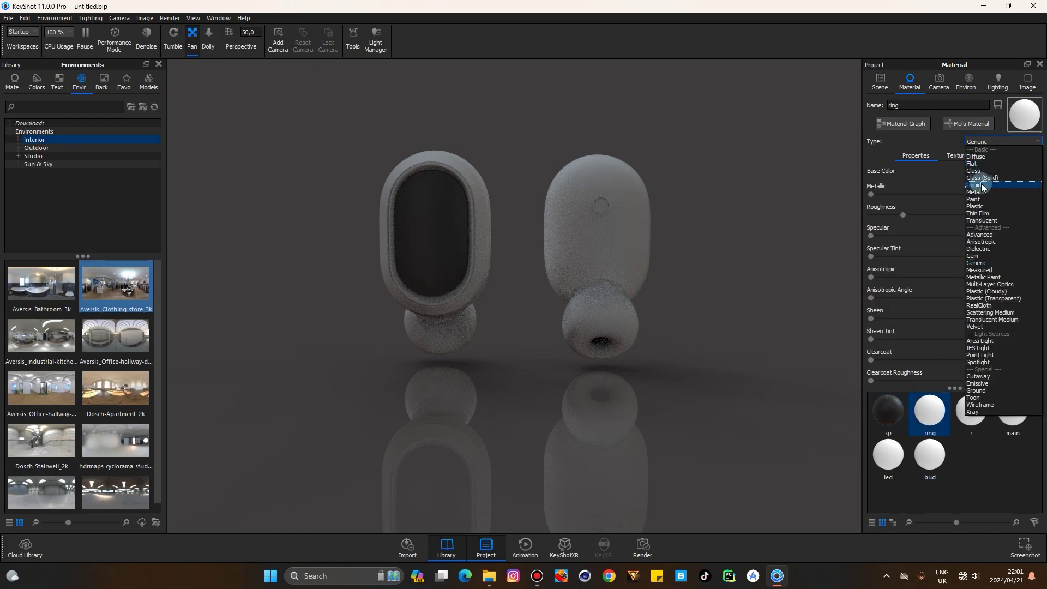
{"action": "left_click", "coordinate": [978, 207]}
{"action": "left_click", "coordinate": [1026, 173]}
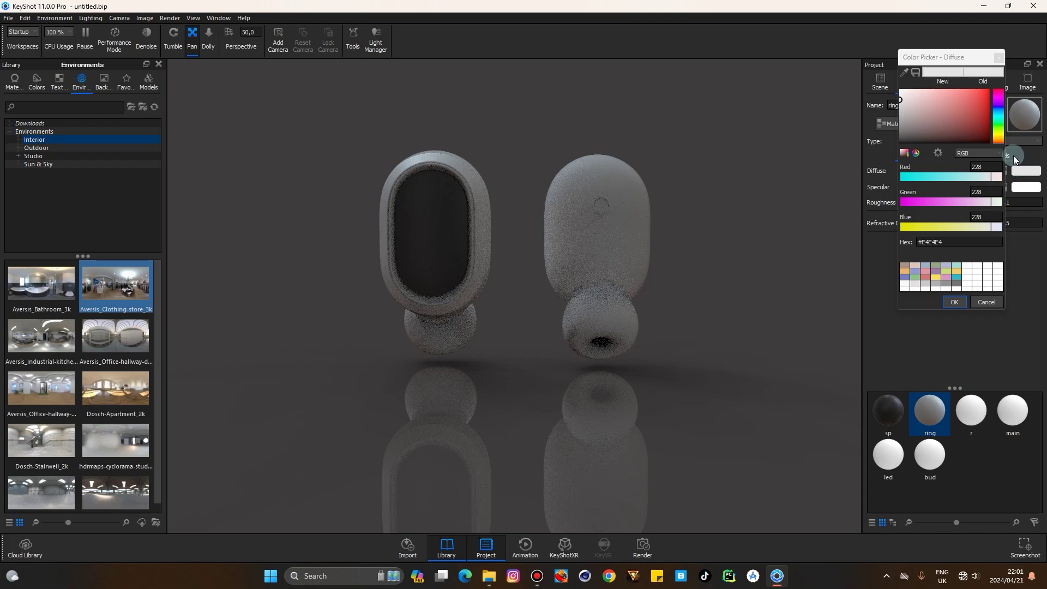
{"action": "left_click", "coordinate": [999, 123]}
{"action": "left_click", "coordinate": [963, 100]}
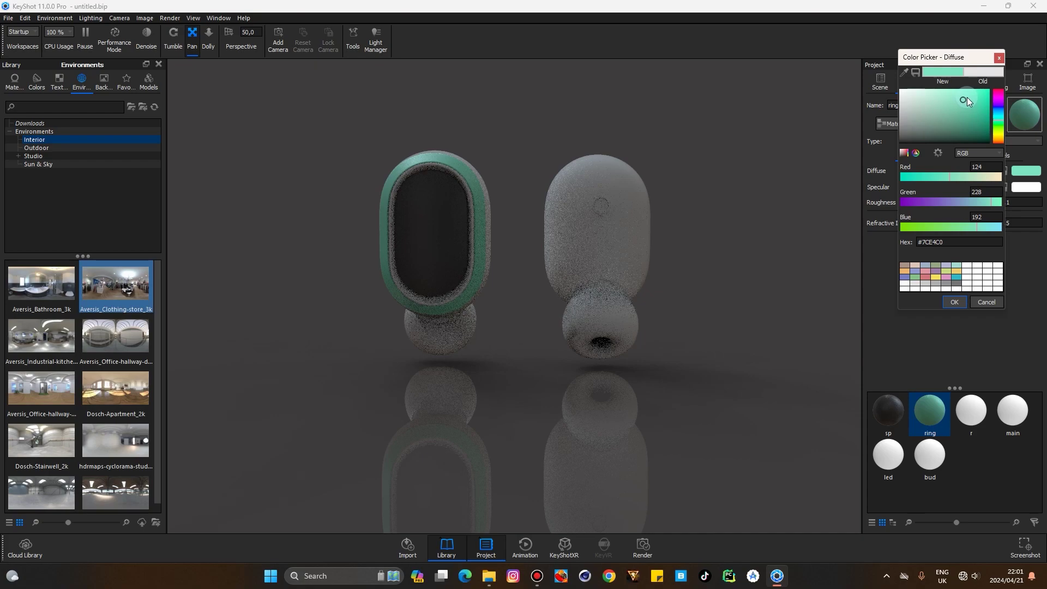
{"action": "left_click", "coordinate": [967, 98]}
{"action": "left_click", "coordinate": [950, 301]}
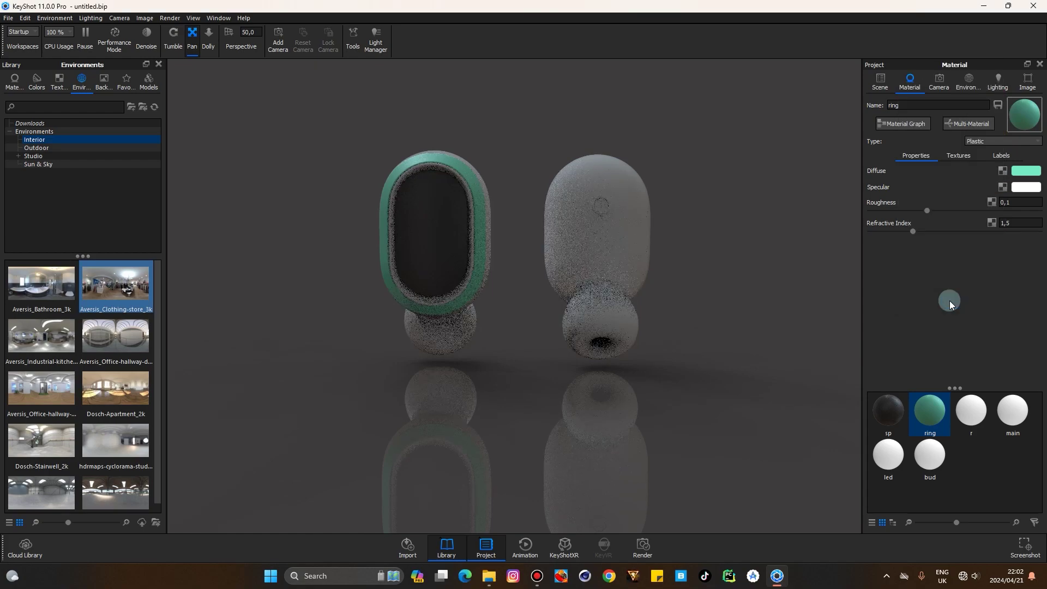
Step: Make the main body material a black #000000 Plastic
{"action": "left_click", "coordinate": [1005, 410]}
{"action": "left_click", "coordinate": [1002, 142]}
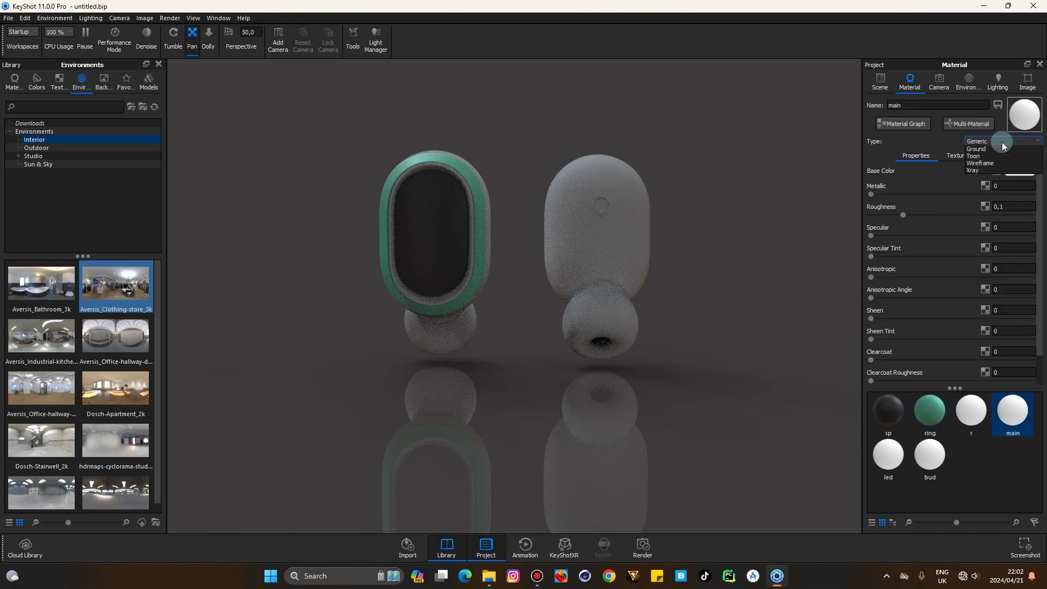
{"action": "left_click", "coordinate": [992, 185]}
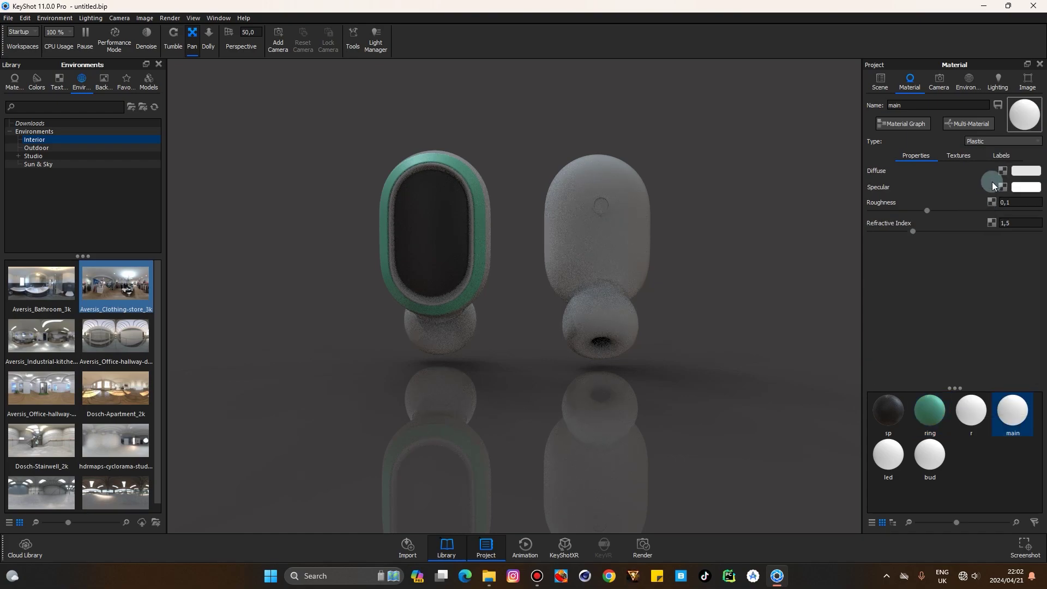
{"action": "left_click", "coordinate": [1025, 170]}
{"action": "left_click_drag", "start_coordinate": [933, 140], "coordinate": [885, 147]}
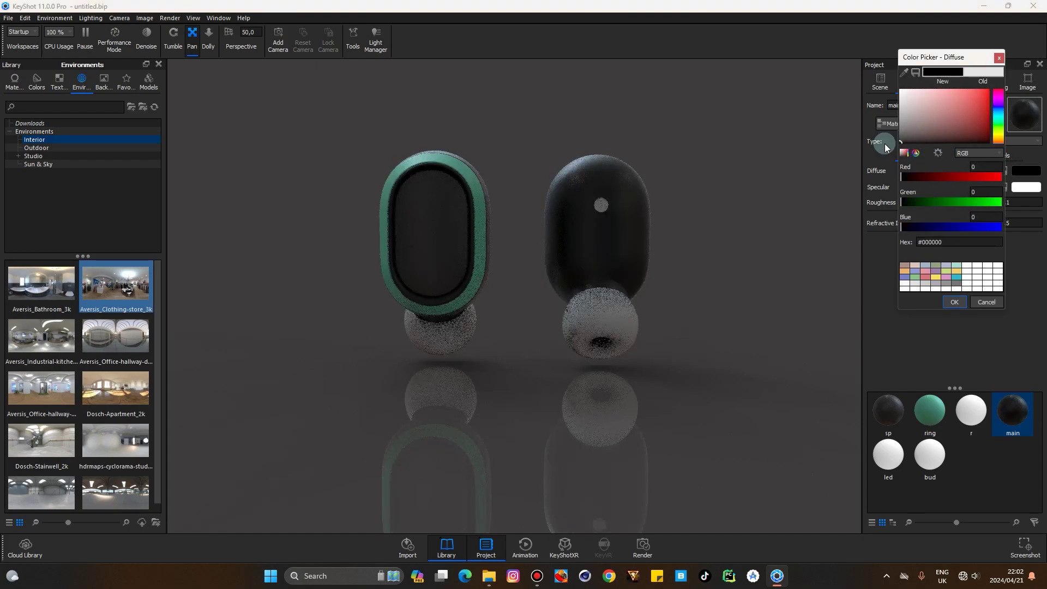
{"action": "left_click", "coordinate": [954, 302]}
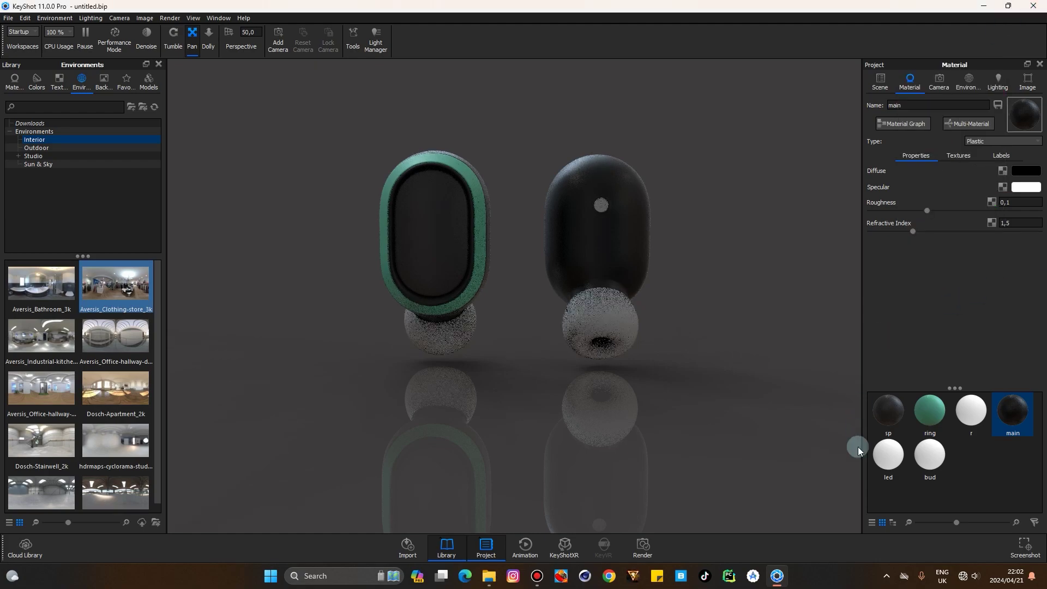
Step: Set the led material to Emissive with a light blue #A7D6FA glow
{"action": "left_click", "coordinate": [894, 462]}
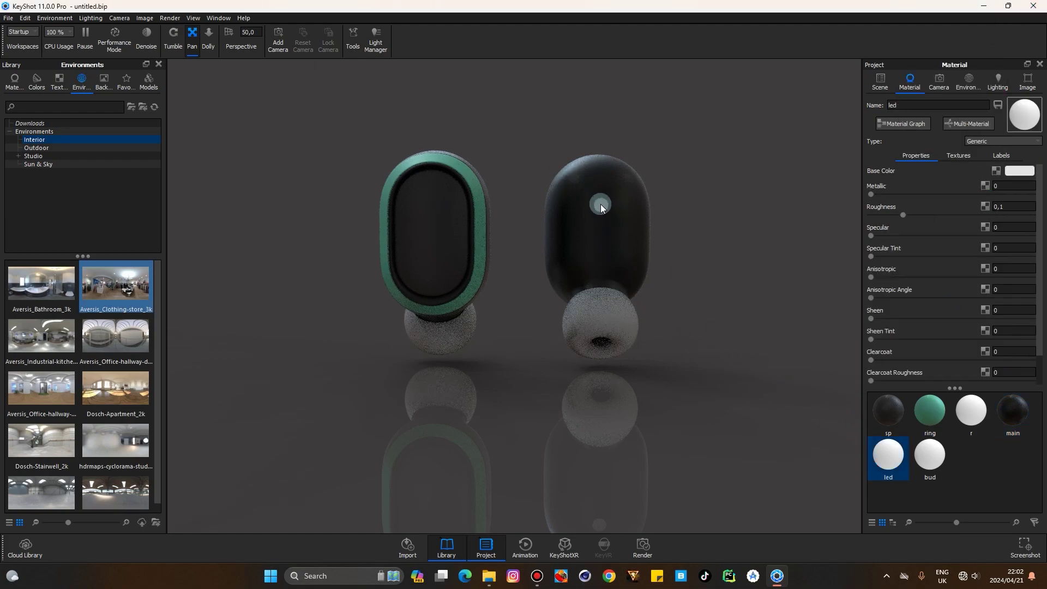
{"action": "left_click", "coordinate": [992, 141]}
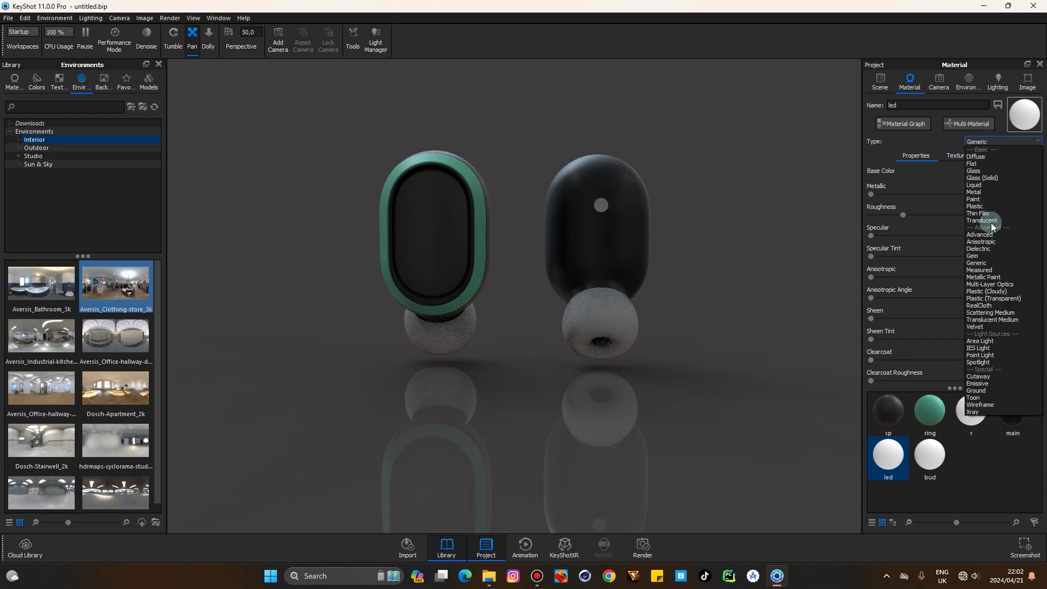
{"action": "left_click", "coordinate": [984, 383]}
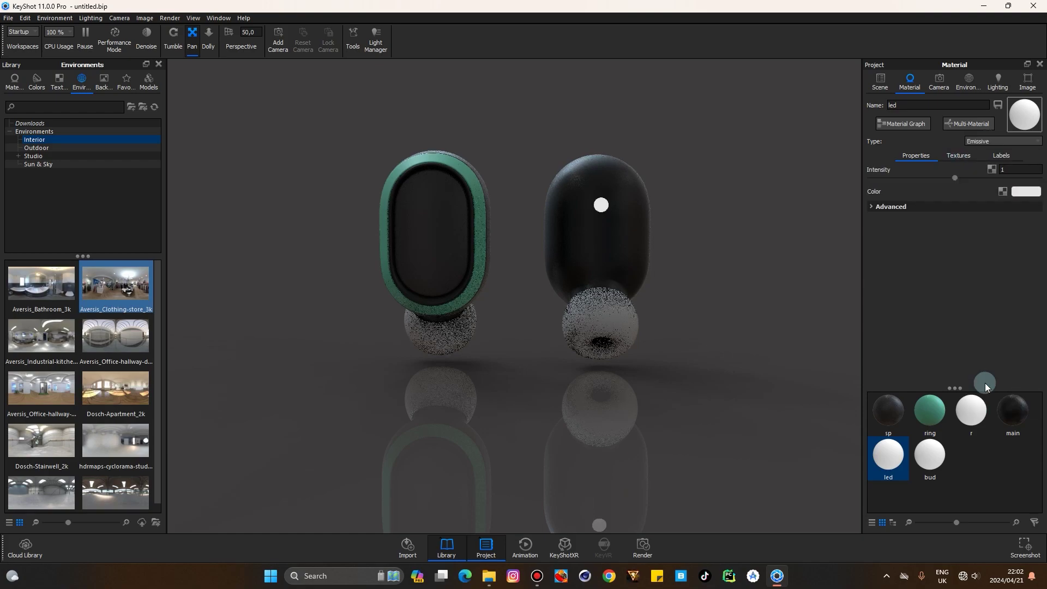
{"action": "left_click", "coordinate": [1025, 192]}
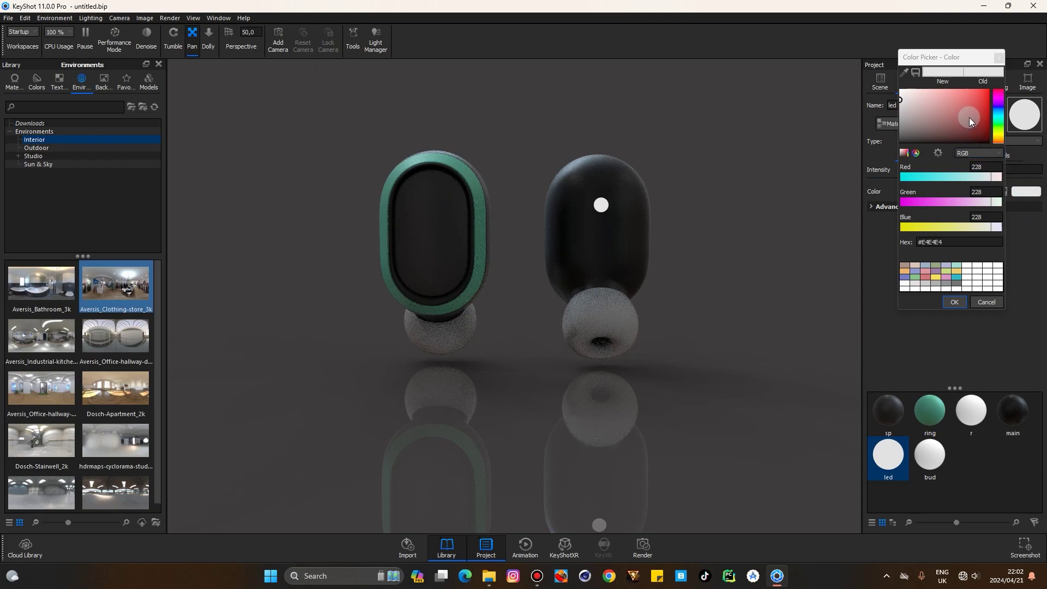
{"action": "left_click", "coordinate": [996, 126]}
{"action": "left_click", "coordinate": [1001, 122]}
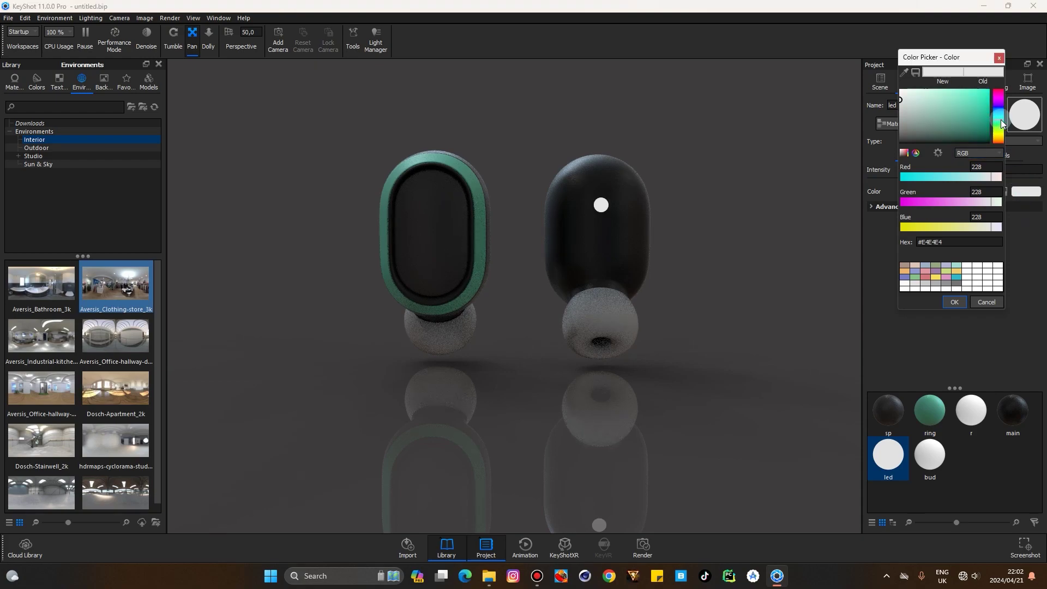
{"action": "left_click", "coordinate": [997, 112]}
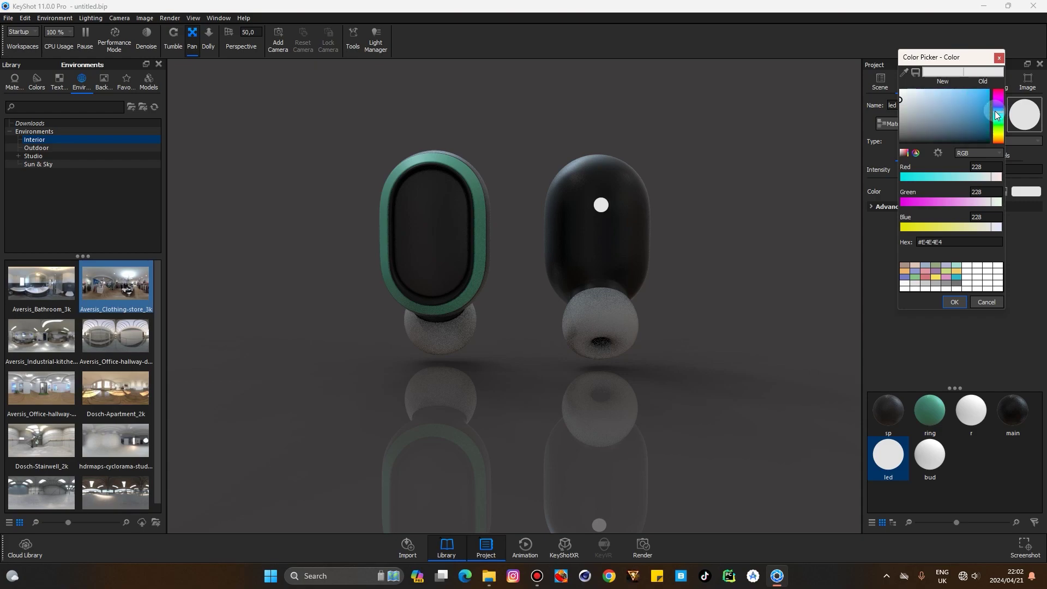
{"action": "left_click", "coordinate": [958, 93]}
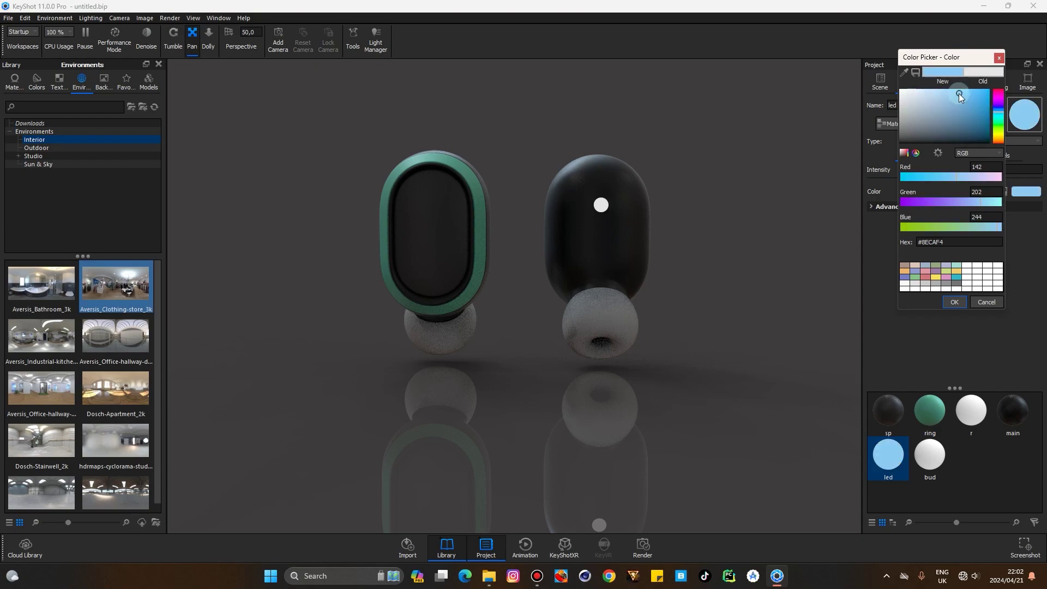
{"action": "left_click_drag", "start_coordinate": [941, 93], "coordinate": [948, 90]}
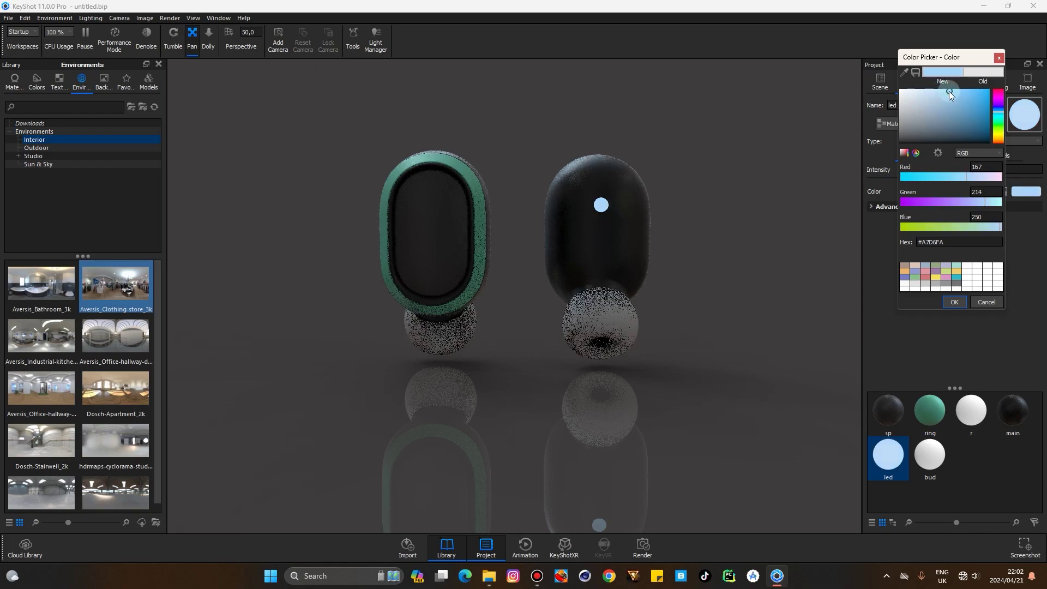
{"action": "left_click", "coordinate": [954, 303]}
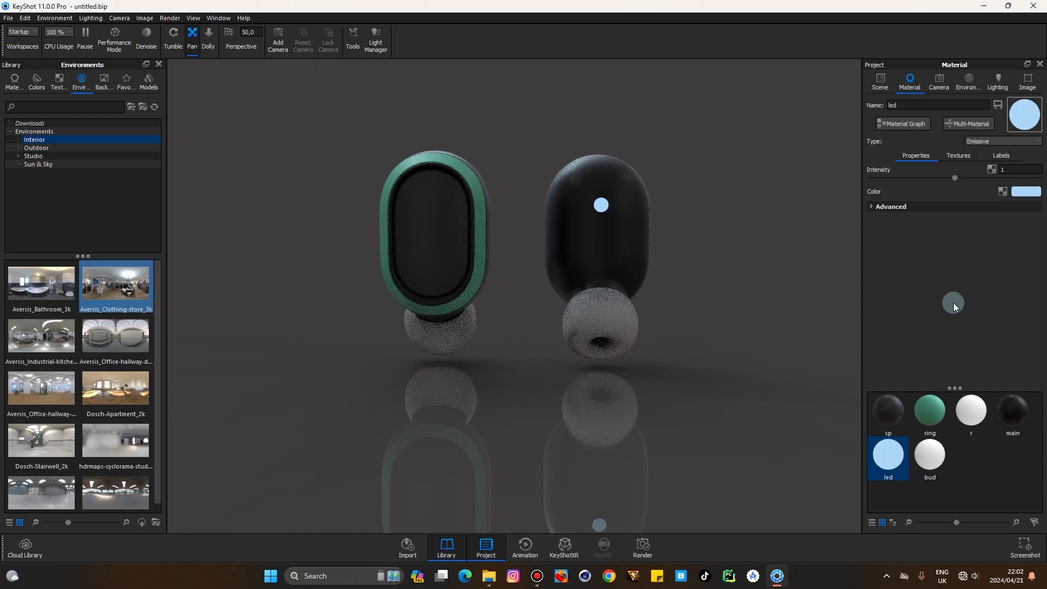
Step: Replace the bud tip material with the library Rubber material found by searching 'rubb'
{"action": "left_click", "coordinate": [930, 450]}
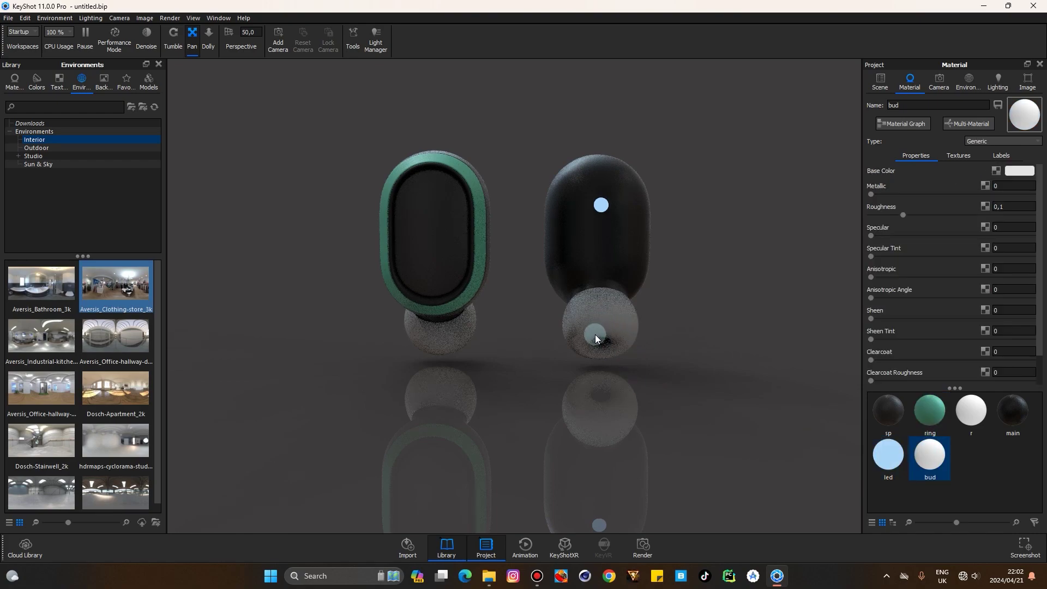
{"action": "left_click", "coordinate": [38, 142]}
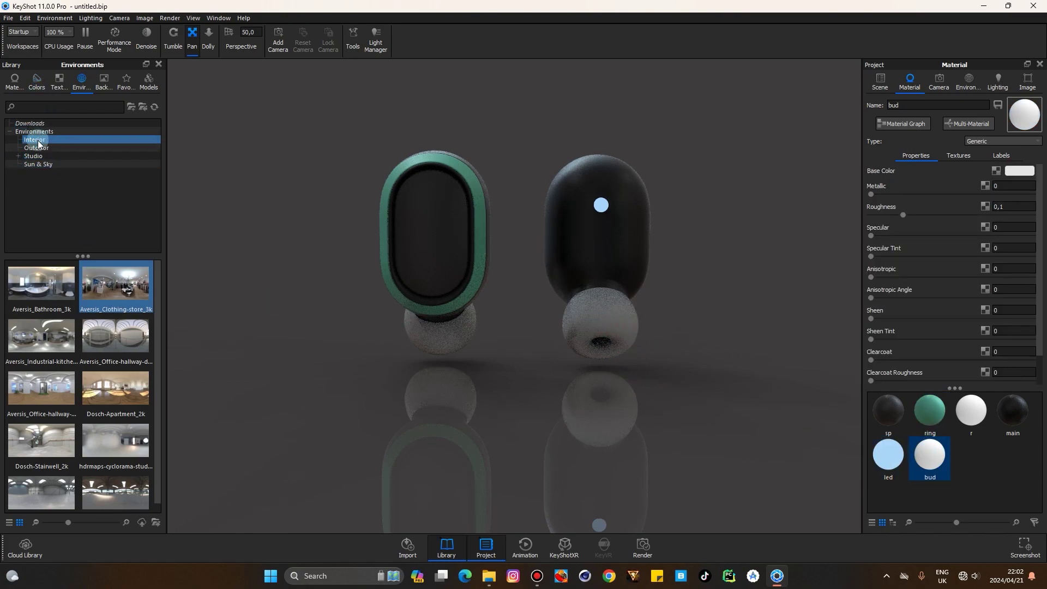
{"action": "left_click", "coordinate": [16, 83]}
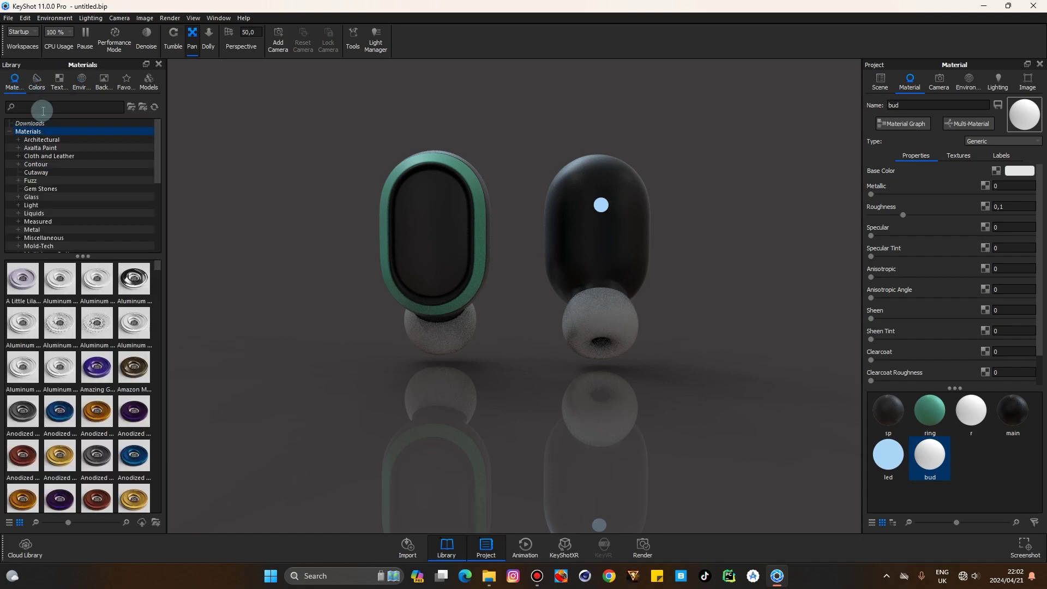
{"action": "type", "text": "rub"}
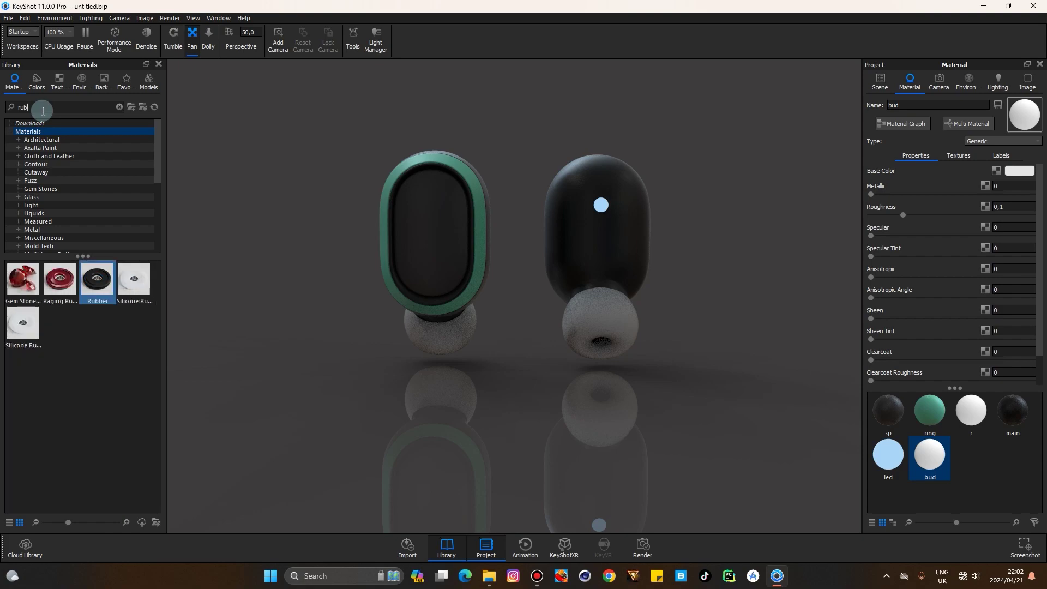
{"action": "type", "text": "b"}
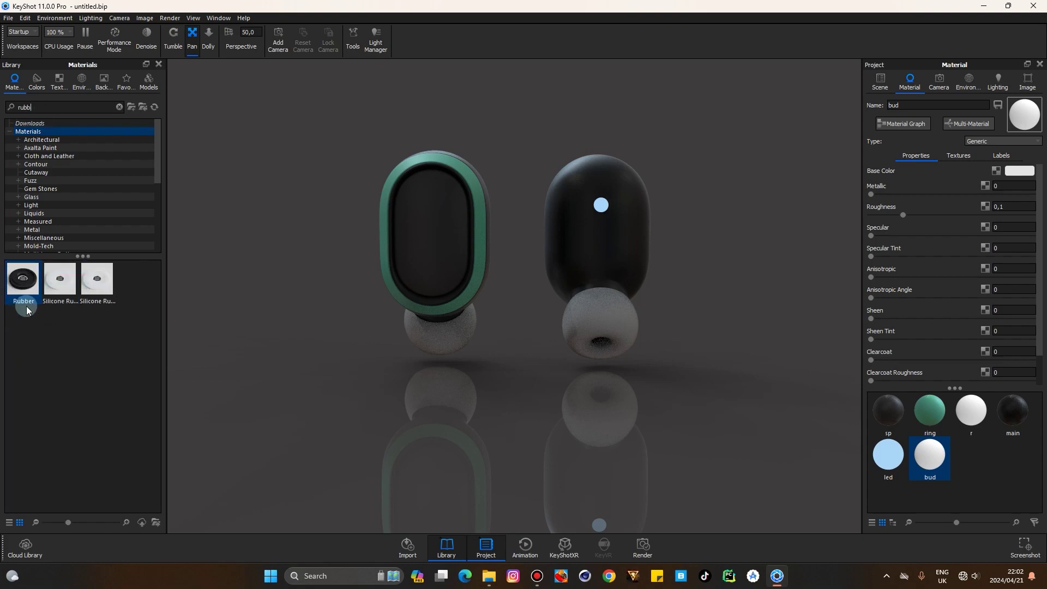
{"action": "left_click_drag", "start_coordinate": [23, 280], "coordinate": [595, 328]}
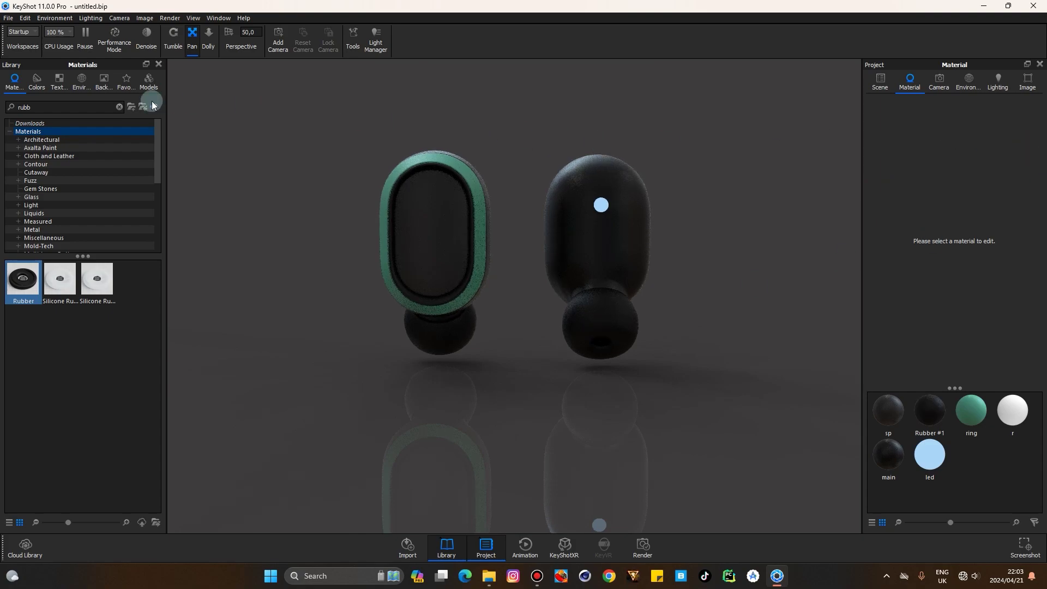
{"action": "left_click", "coordinate": [171, 38]}
Step: Orbit around the earbuds and show the Scene tree with model set, cameras and environments
{"action": "left_click_drag", "start_coordinate": [732, 393], "coordinate": [738, 328]}
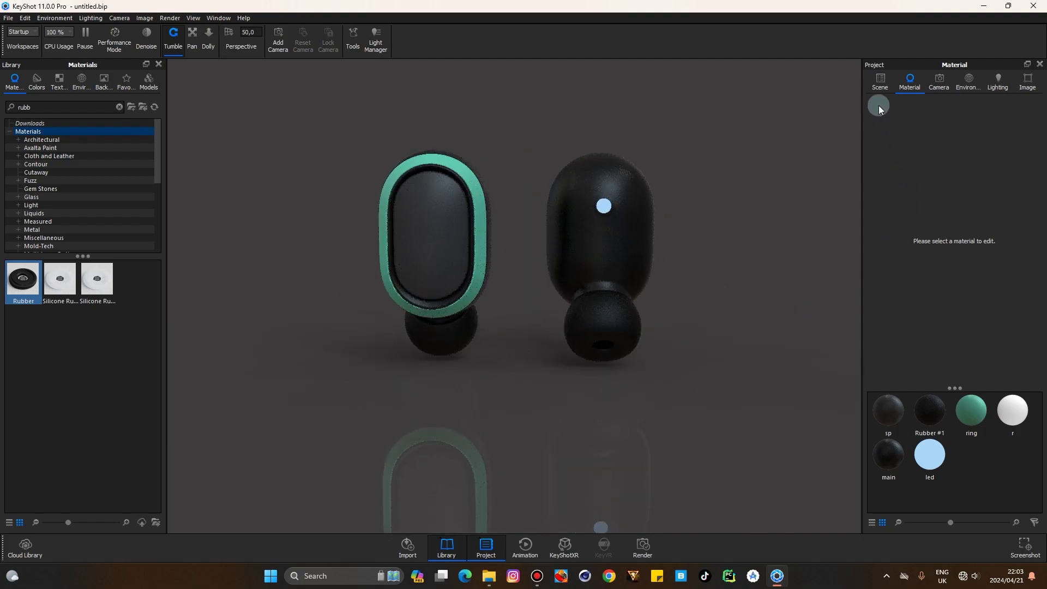
{"action": "left_click", "coordinate": [876, 82]}
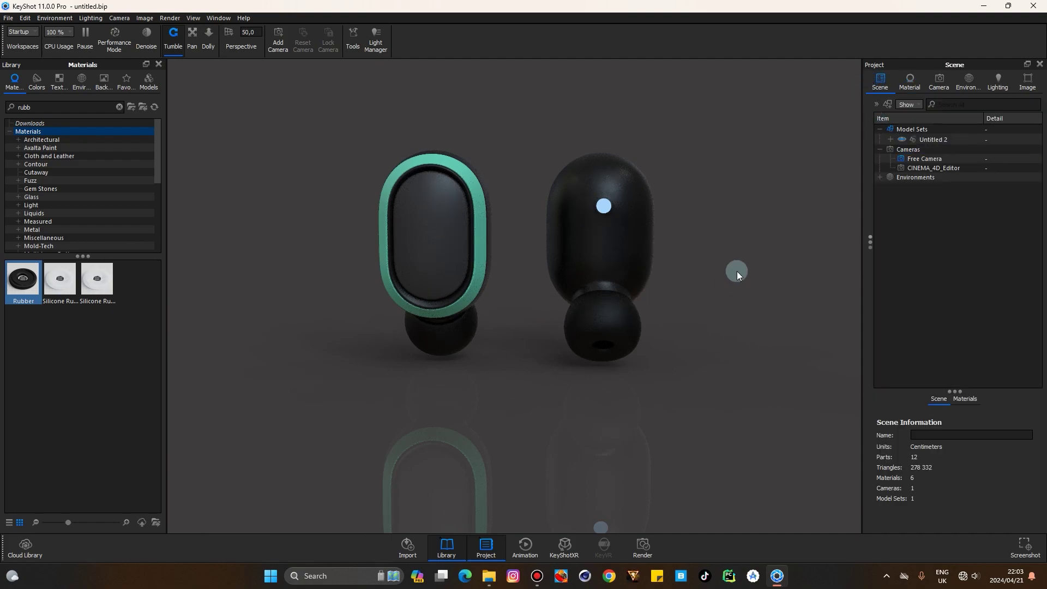
Step: Select the R earbud in the Scene tree and rotate it around Y to face forward
{"action": "left_click", "coordinate": [891, 139]}
{"action": "left_click", "coordinate": [916, 154]}
{"action": "left_click", "coordinate": [911, 161]}
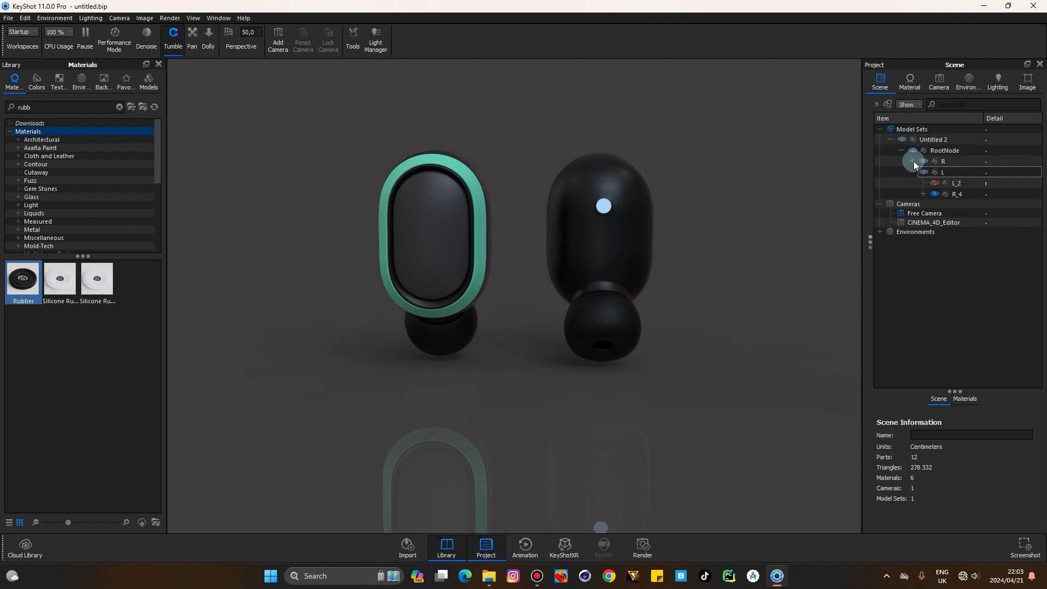
{"action": "left_click", "coordinate": [912, 172]}
{"action": "left_click", "coordinate": [942, 160]}
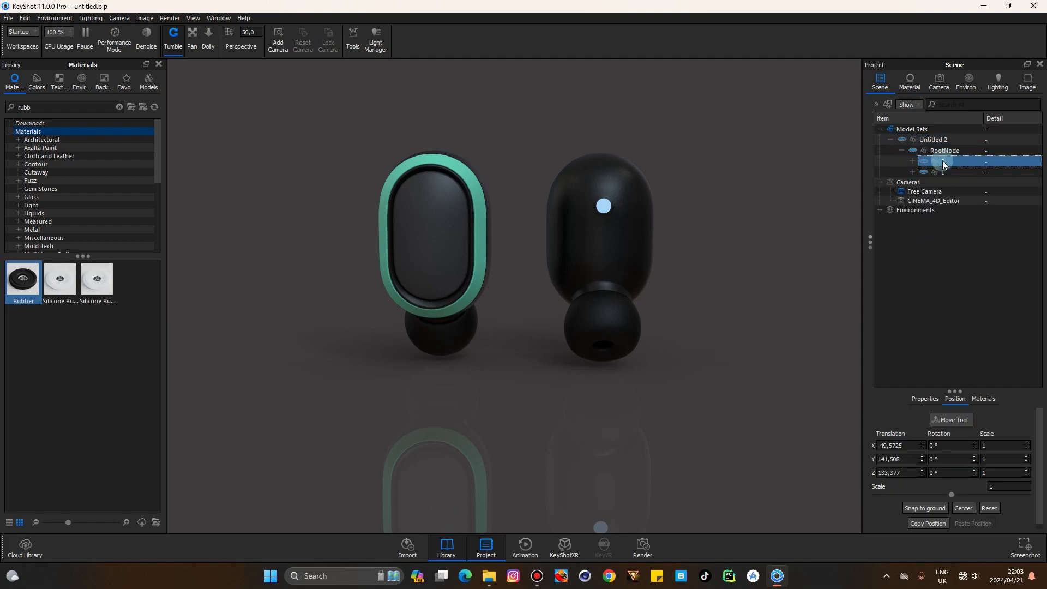
{"action": "left_click", "coordinate": [929, 436]}
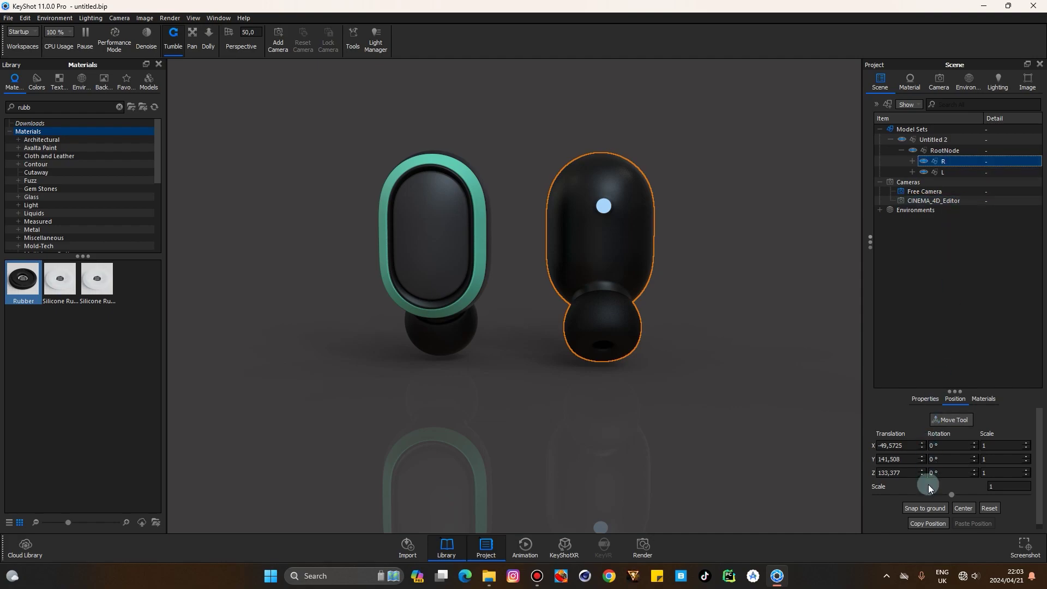
{"action": "left_click", "coordinate": [981, 463]}
{"action": "left_click", "coordinate": [951, 420]}
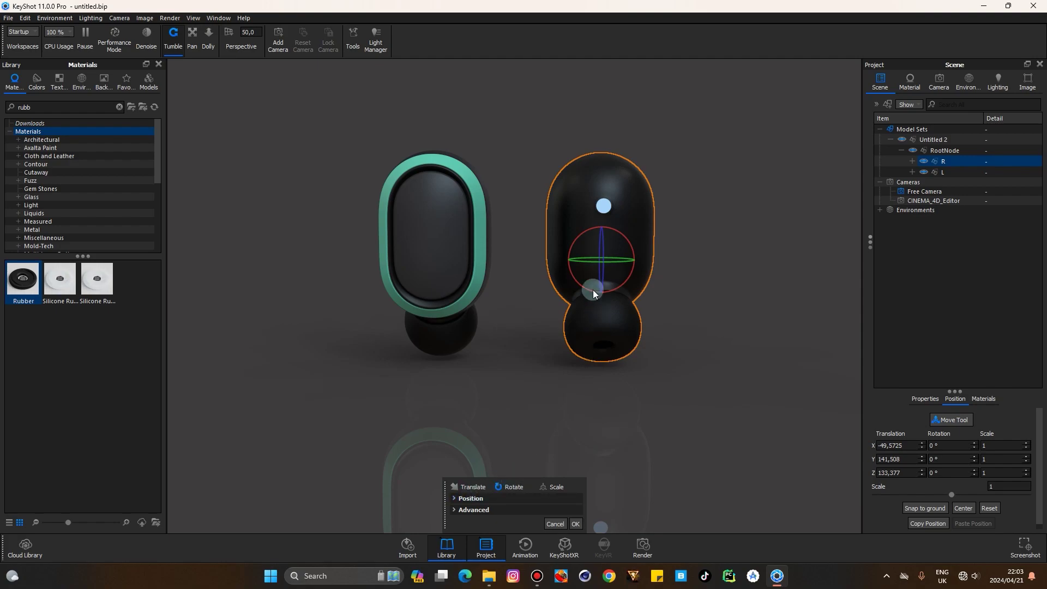
{"action": "left_click_drag", "start_coordinate": [581, 261], "coordinate": [635, 263]}
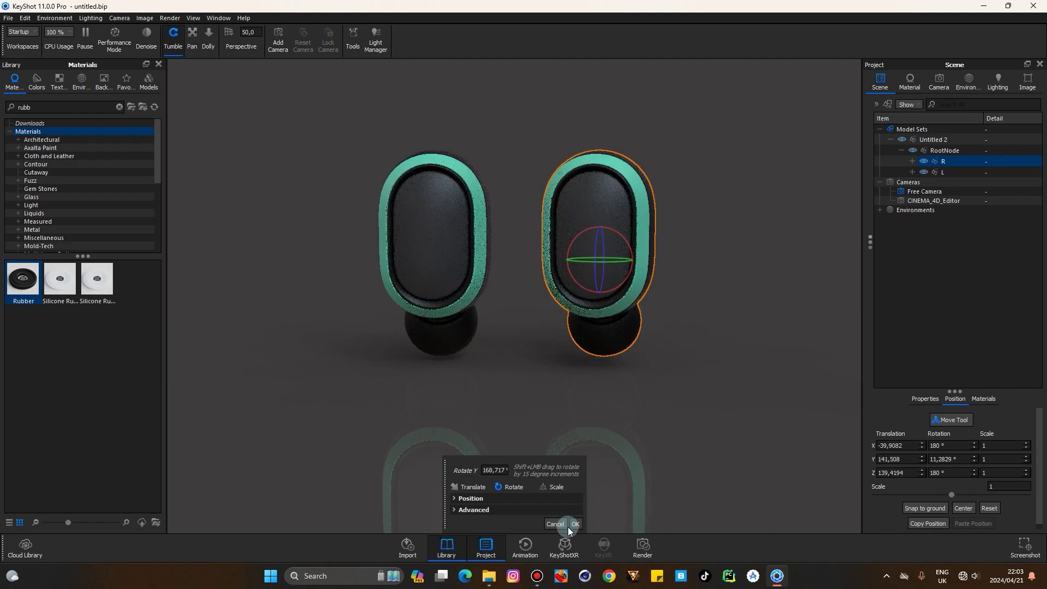
{"action": "left_click", "coordinate": [575, 524]}
{"action": "left_click", "coordinate": [597, 420]}
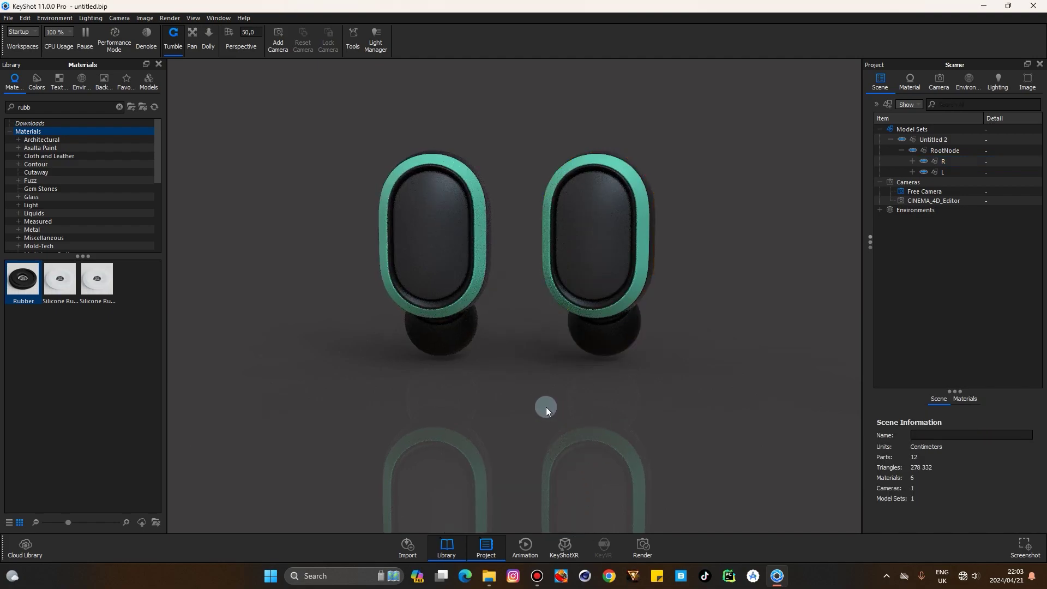
Step: Orbit to a three-quarter view and change the main material's diffuse colour to pink-red #E27272
{"action": "left_click_drag", "start_coordinate": [571, 403], "coordinate": [574, 401]}
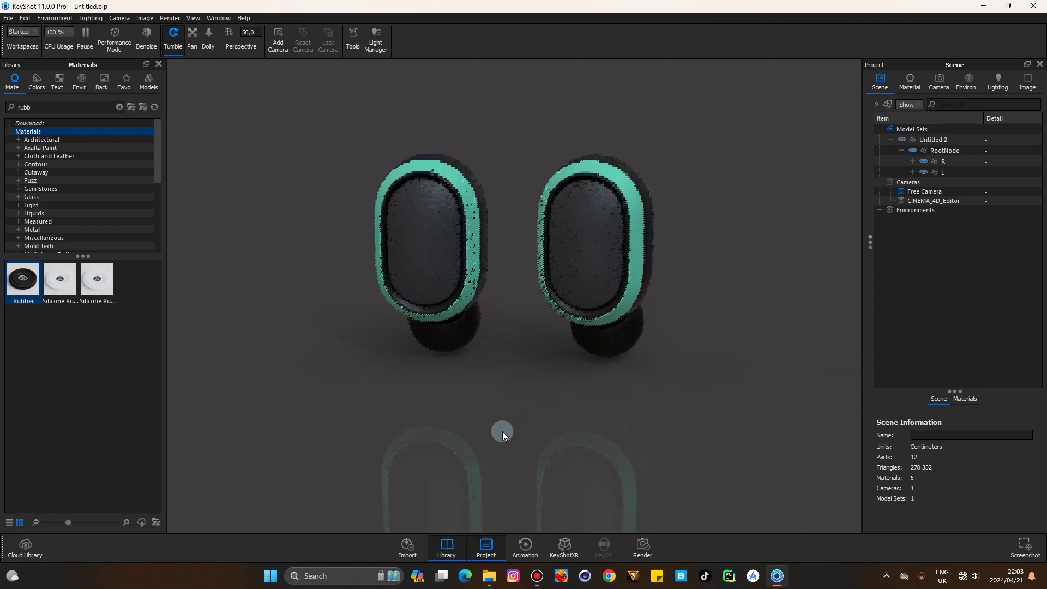
{"action": "left_click_drag", "start_coordinate": [497, 433], "coordinate": [1041, 133]}
{"action": "left_click", "coordinate": [909, 80]}
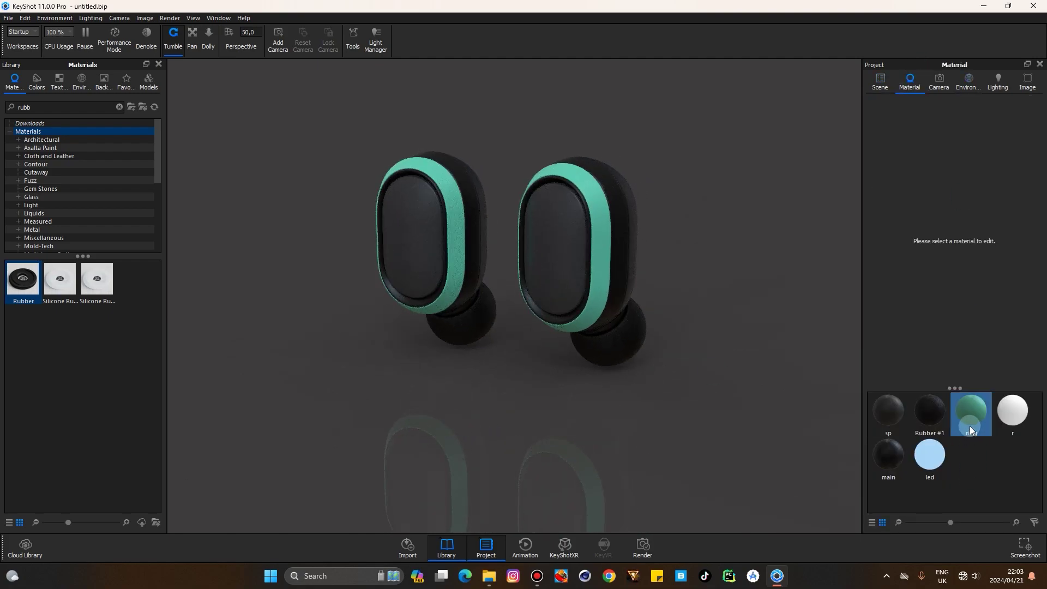
{"action": "left_click", "coordinate": [888, 455]}
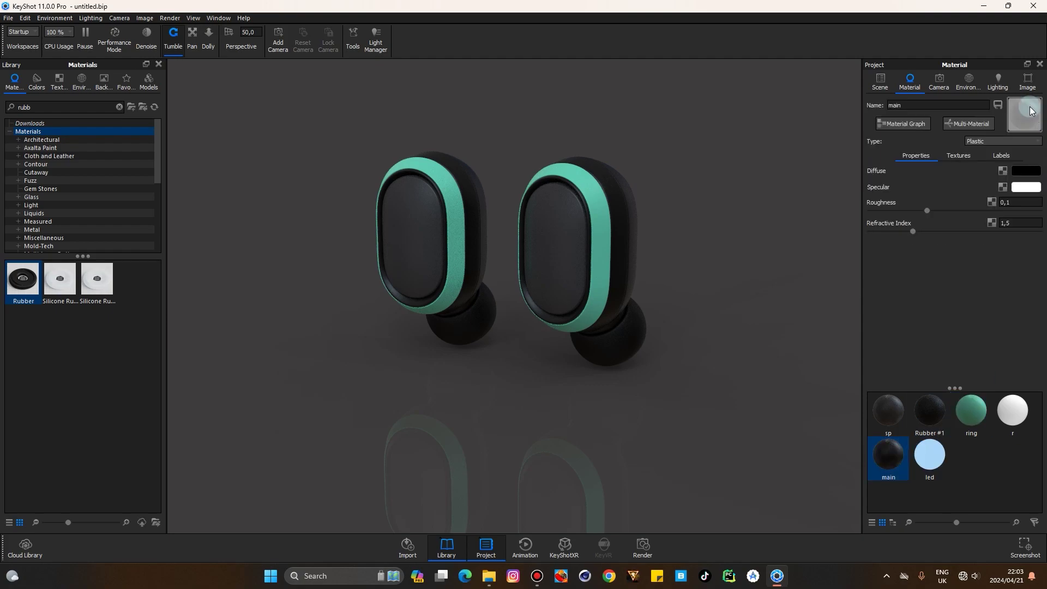
{"action": "left_click", "coordinate": [1025, 171]}
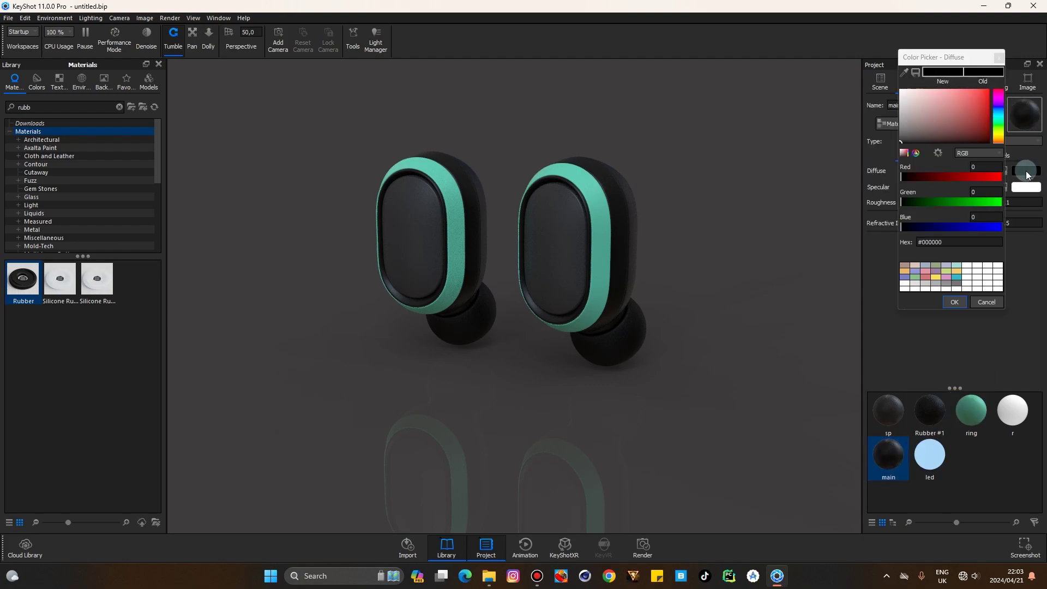
{"action": "left_click", "coordinate": [966, 100]}
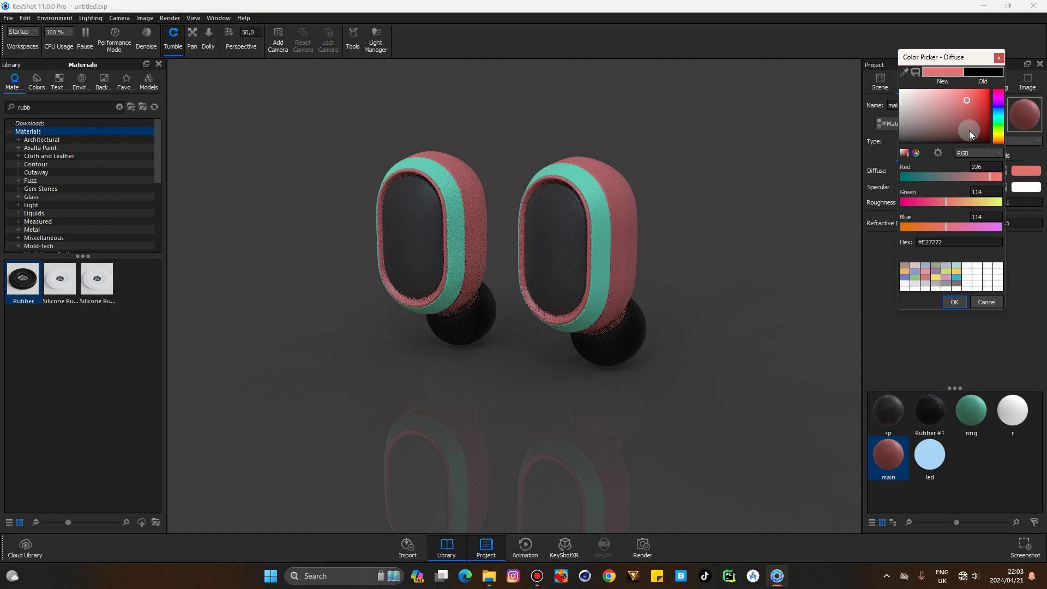
{"action": "left_click", "coordinate": [952, 302]}
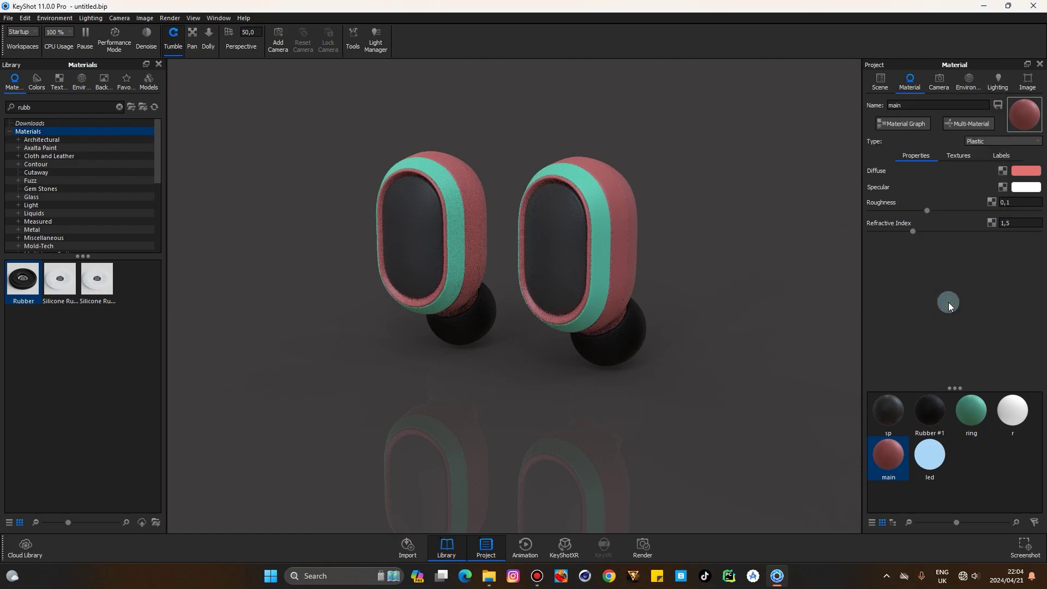
Step: Try a dark grey on the ring's diffuse colour, then cancel to keep it teal
{"action": "left_click", "coordinate": [968, 417]}
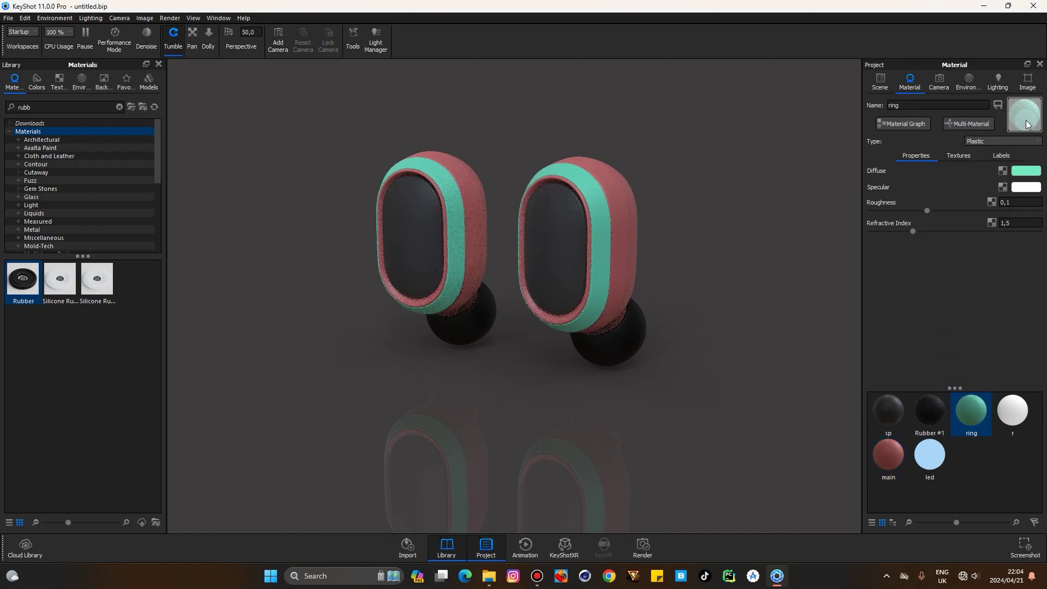
{"action": "left_click", "coordinate": [1025, 170]}
{"action": "left_click", "coordinate": [914, 139]}
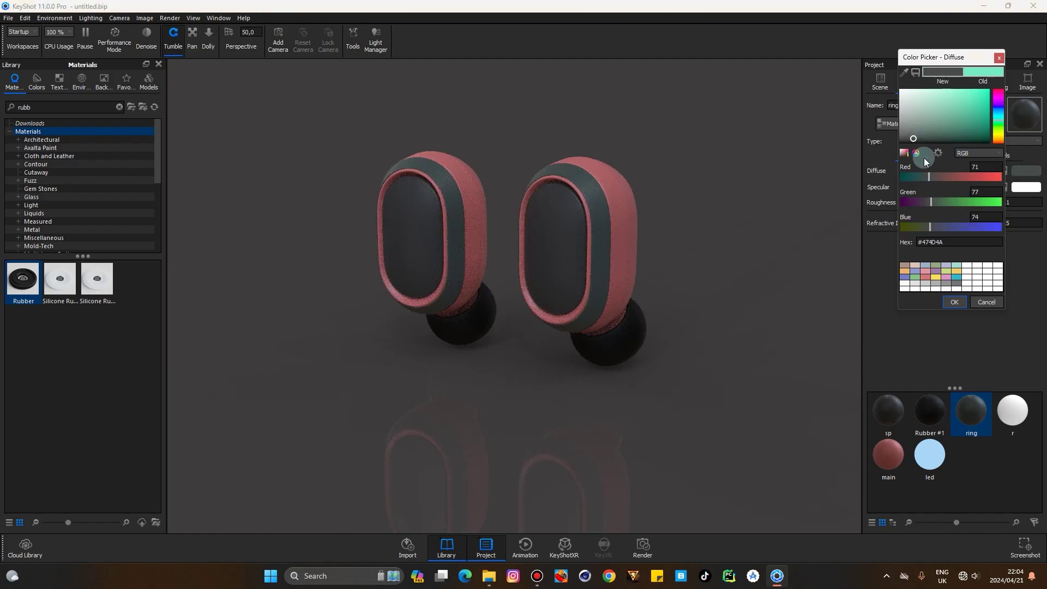
{"action": "left_click", "coordinate": [974, 304]}
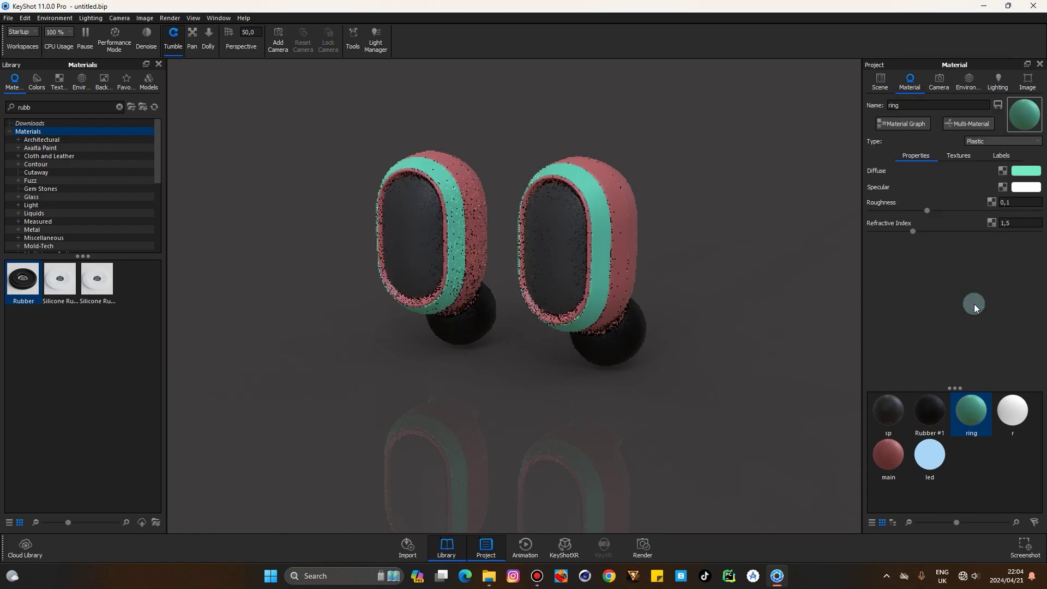
Step: Undo the bodies back to black, orbit to a front view, and open the Render settings
{"action": "key", "text": "ctrl+z"}
{"action": "left_click_drag", "start_coordinate": [562, 401], "coordinate": [671, 386]}
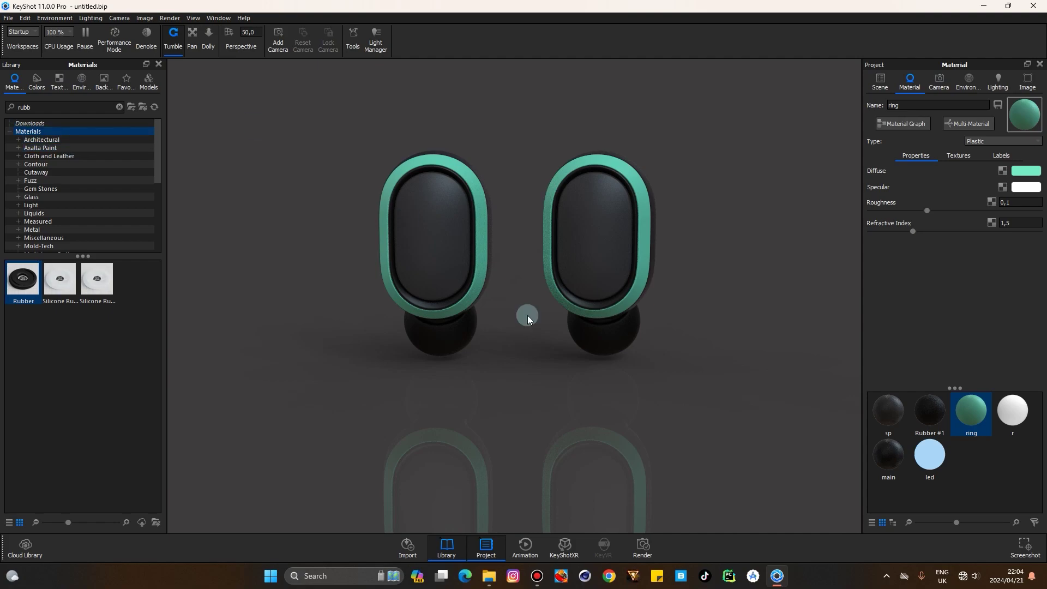
{"action": "left_click", "coordinate": [649, 549]}
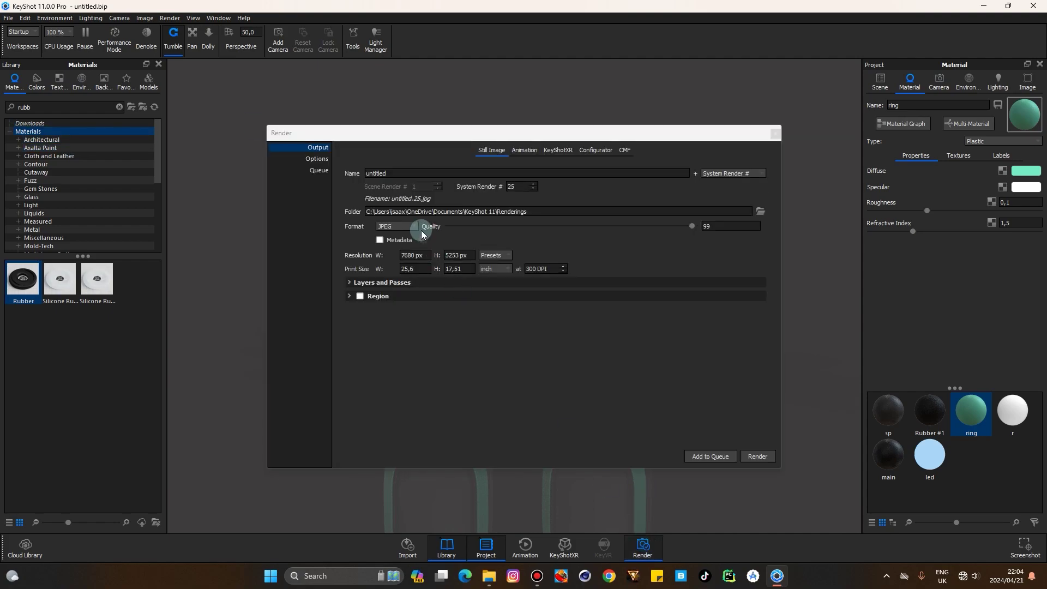
Step: Name the render output 'buds' and keep the 7680 x 5253 resolution preset
{"action": "left_click", "coordinate": [401, 173]}
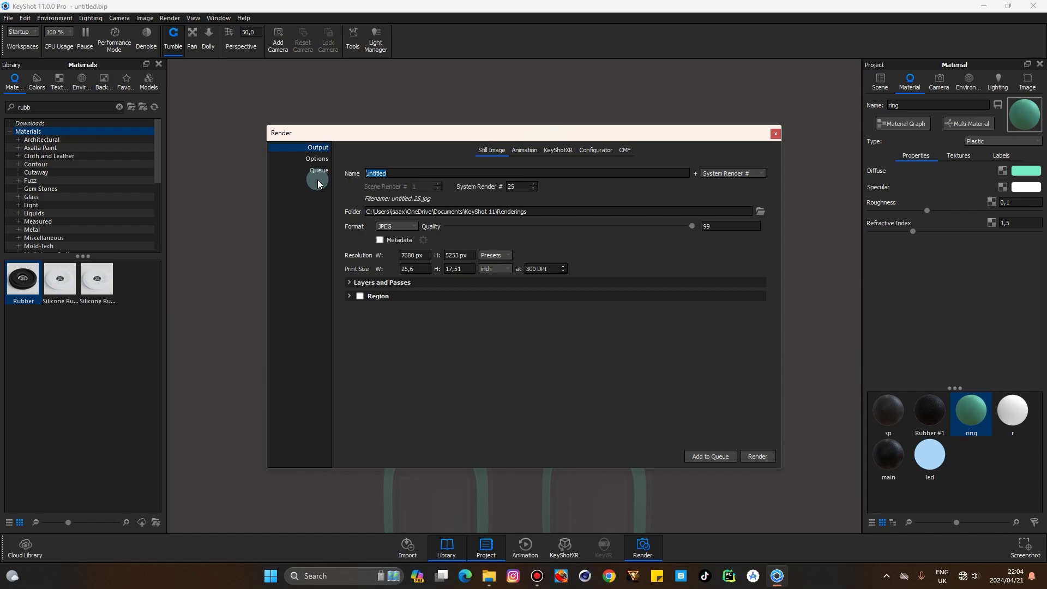
{"action": "type", "text": "buds"}
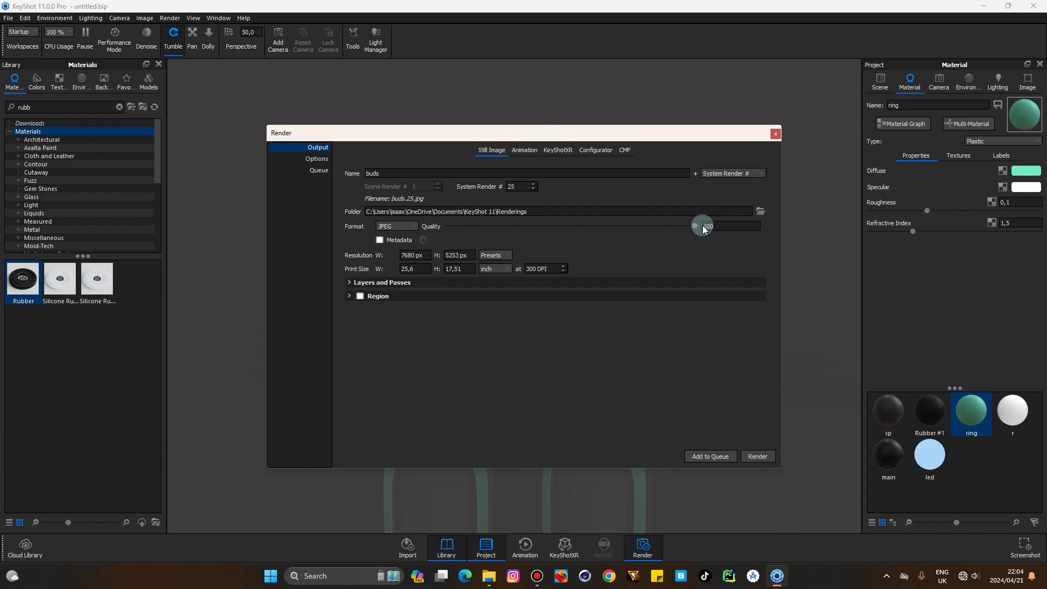
{"action": "left_click", "coordinate": [507, 256]}
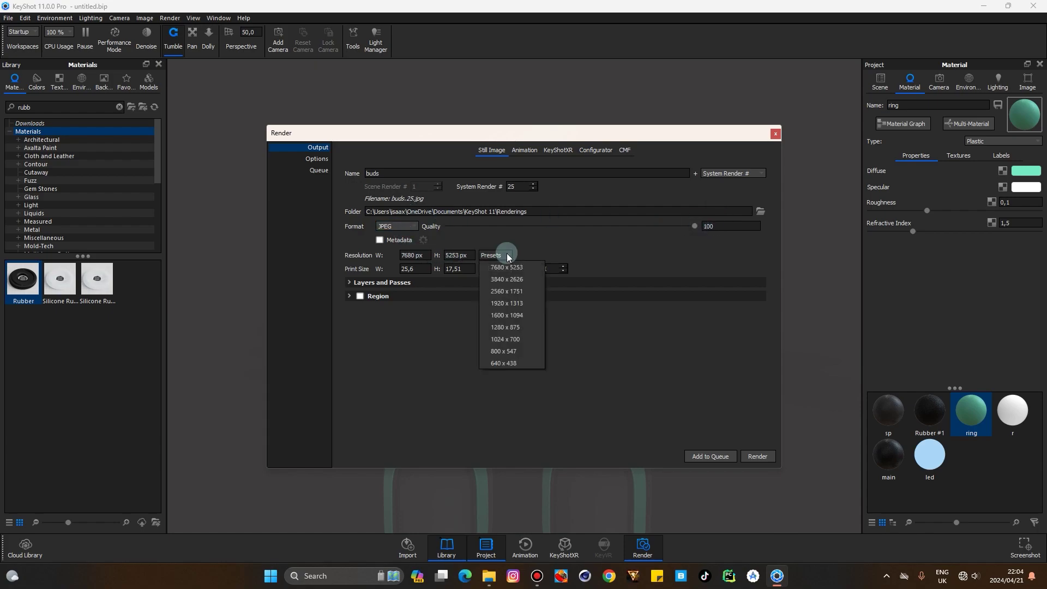
{"action": "left_click", "coordinate": [502, 268]}
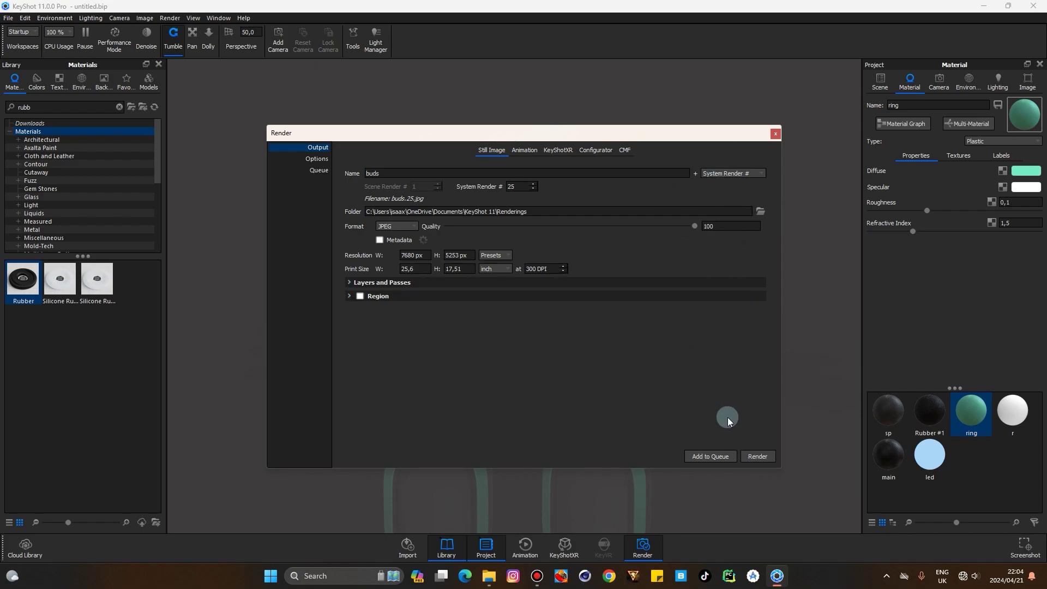
Step: Start rendering buds.25.jpg at 7680 x 5253 in the render window
{"action": "left_click", "coordinate": [751, 454]}
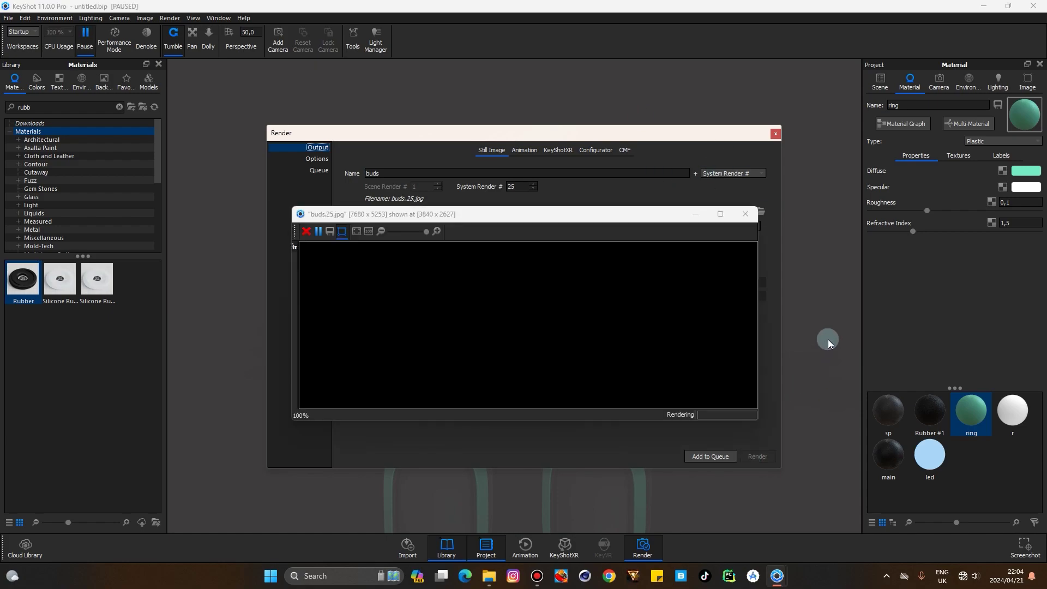